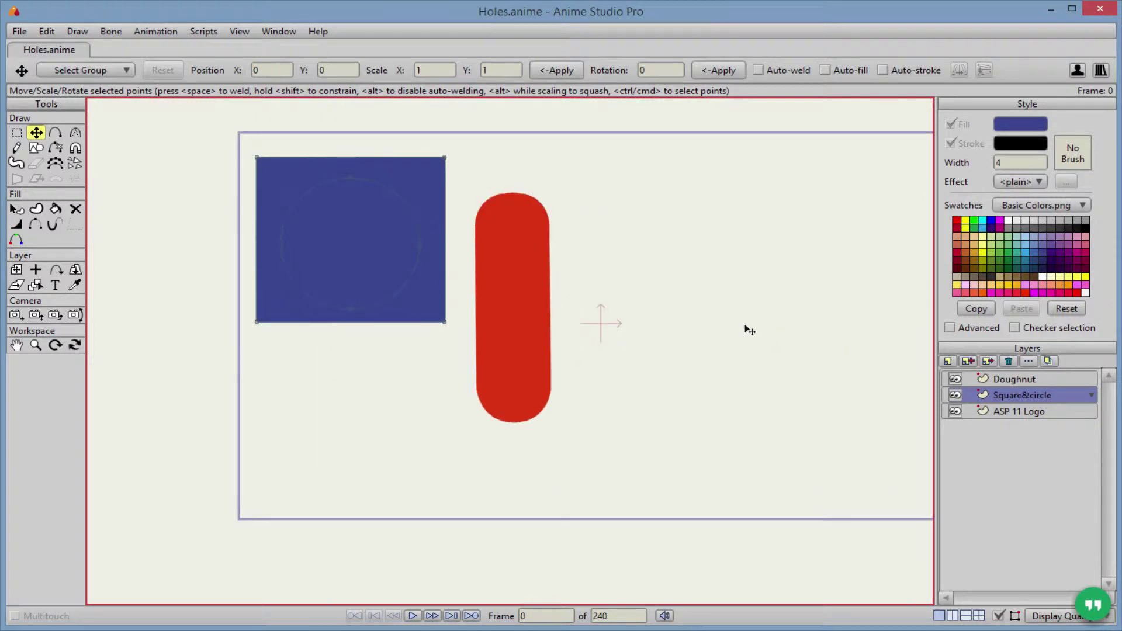
Examine the outlines on the Doughnut and Square&circle layers.
left_click_drag(745, 326, 660, 342)
scroll(676, 352, "up", 2)
scroll(660, 342, "down", 2)
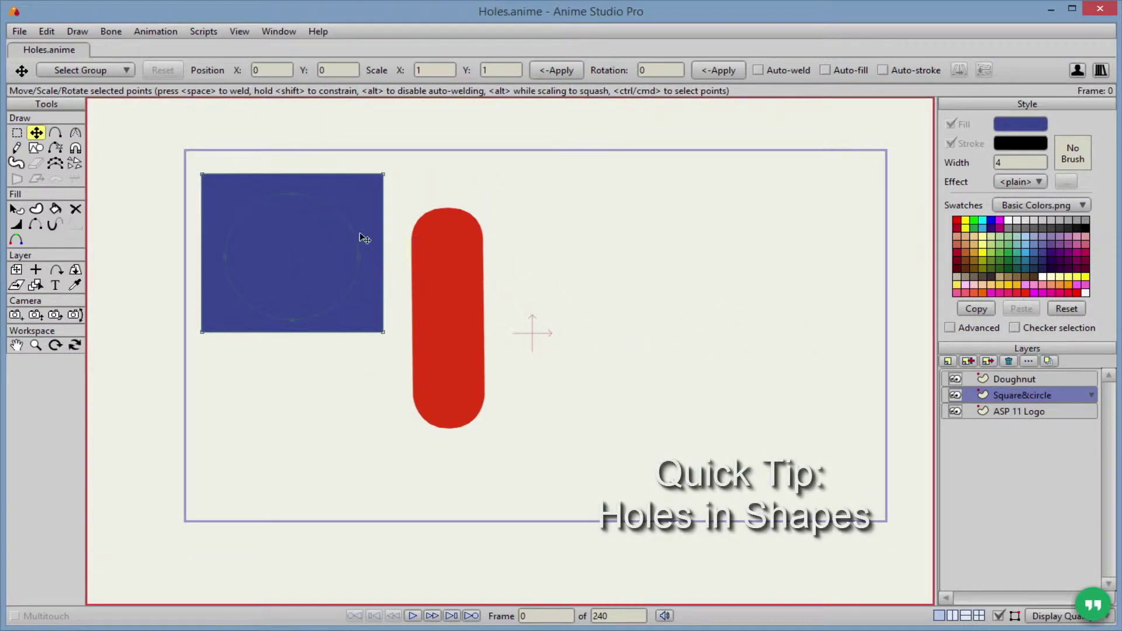
scroll(308, 261, "up", 2)
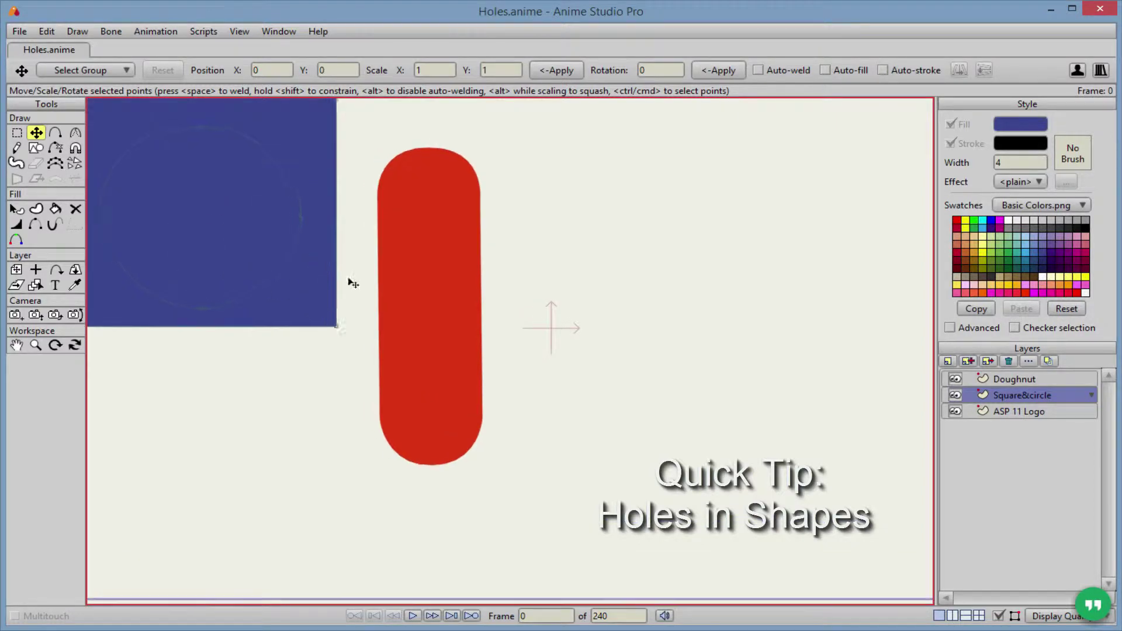
scroll(348, 283, "down", 1)
left_click(1030, 380)
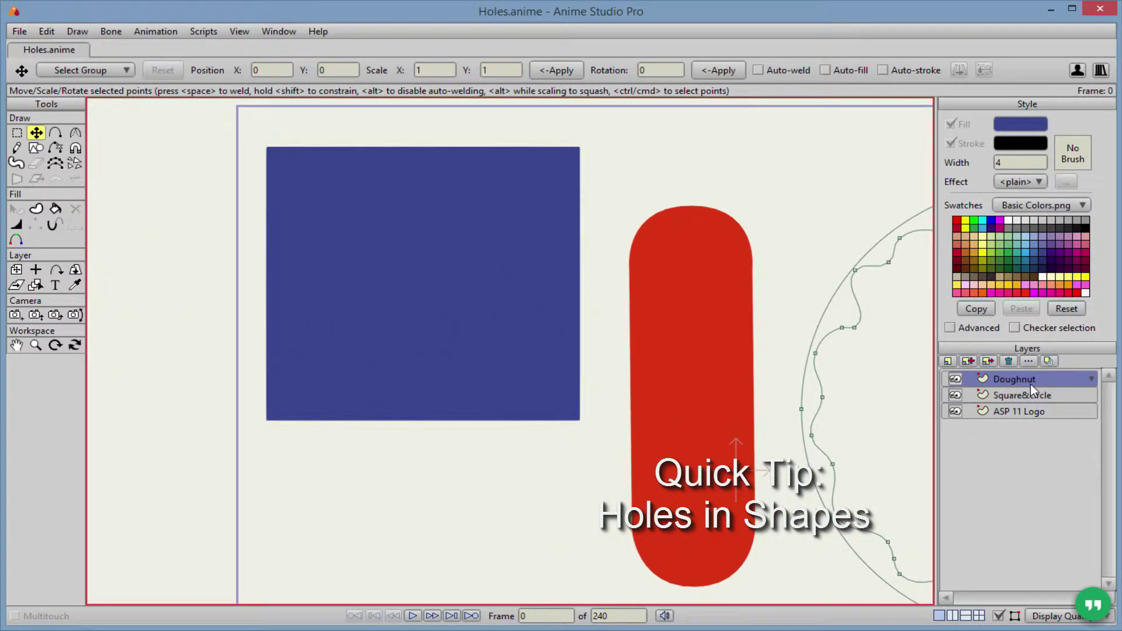
scroll(629, 332, "right", 2)
scroll(801, 390, "down", 1)
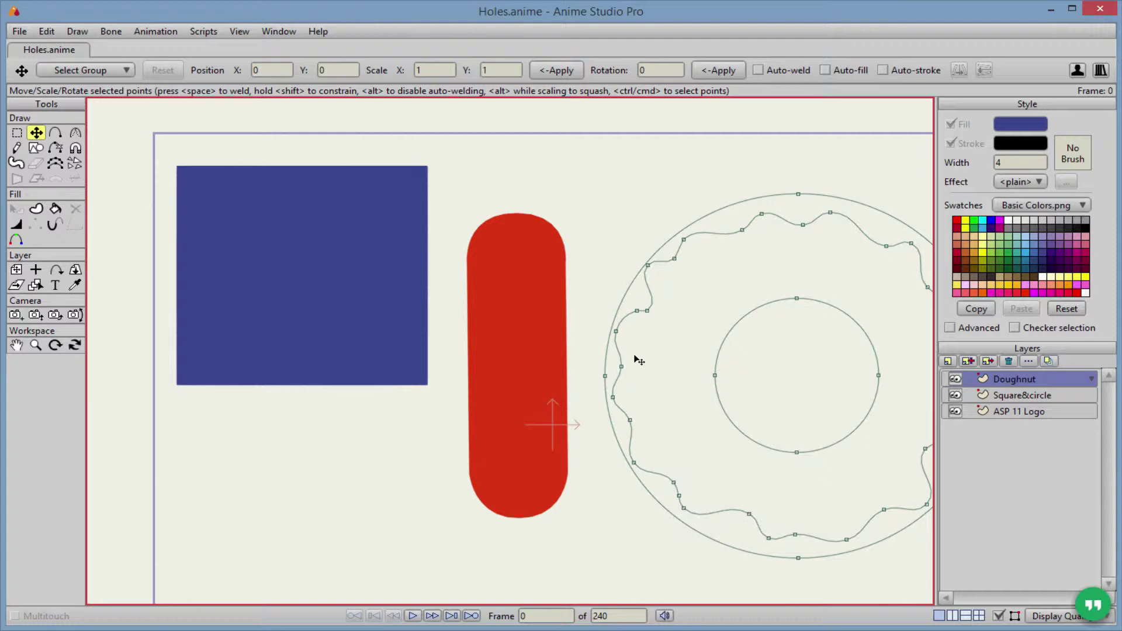
left_click(1074, 396)
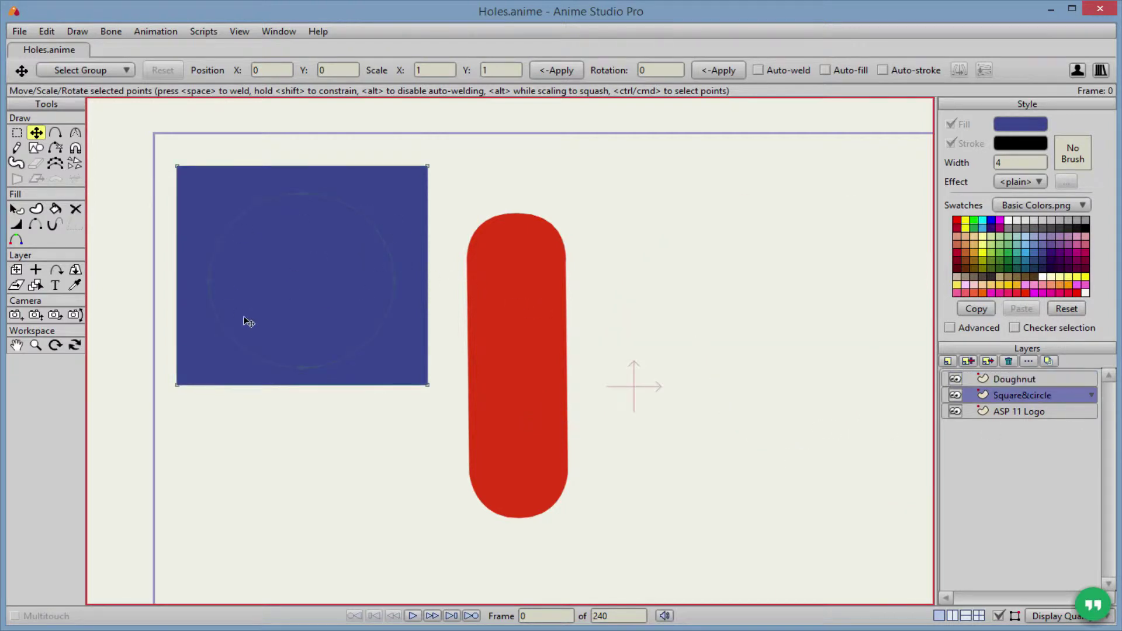
Select the circle's points inside the blue square, and undo the last point change.
left_click(236, 230)
left_click(248, 210)
left_click(252, 210, "ctrl")
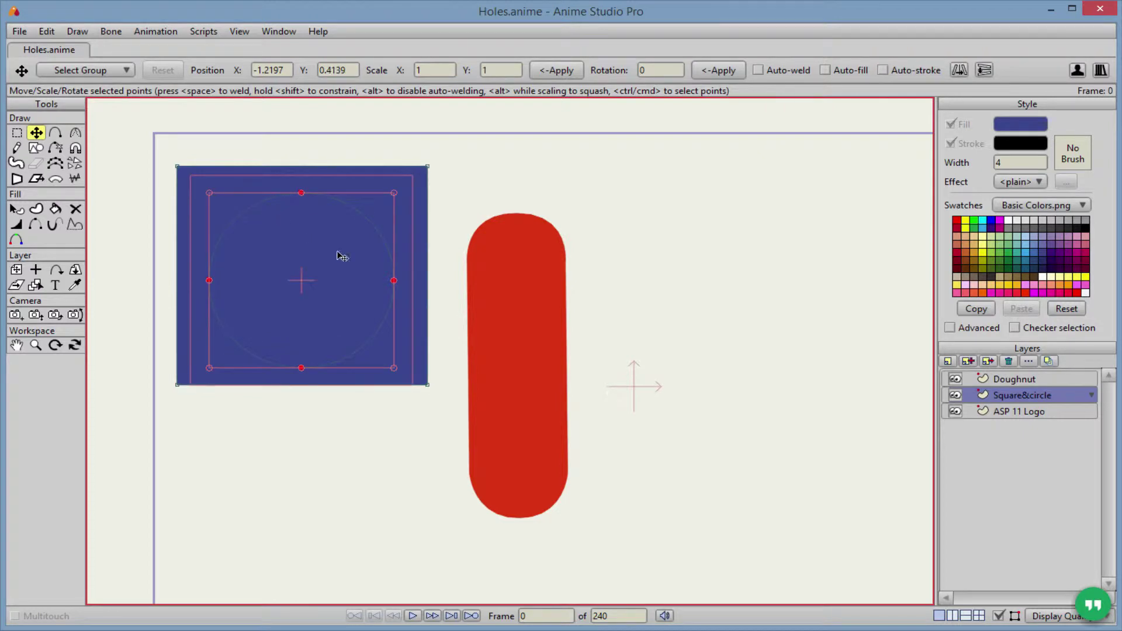
key("ctrl+z")
Delete the blue fill shape on the Square&circle layer, keeping only the square and circle outlines.
left_click(1040, 415)
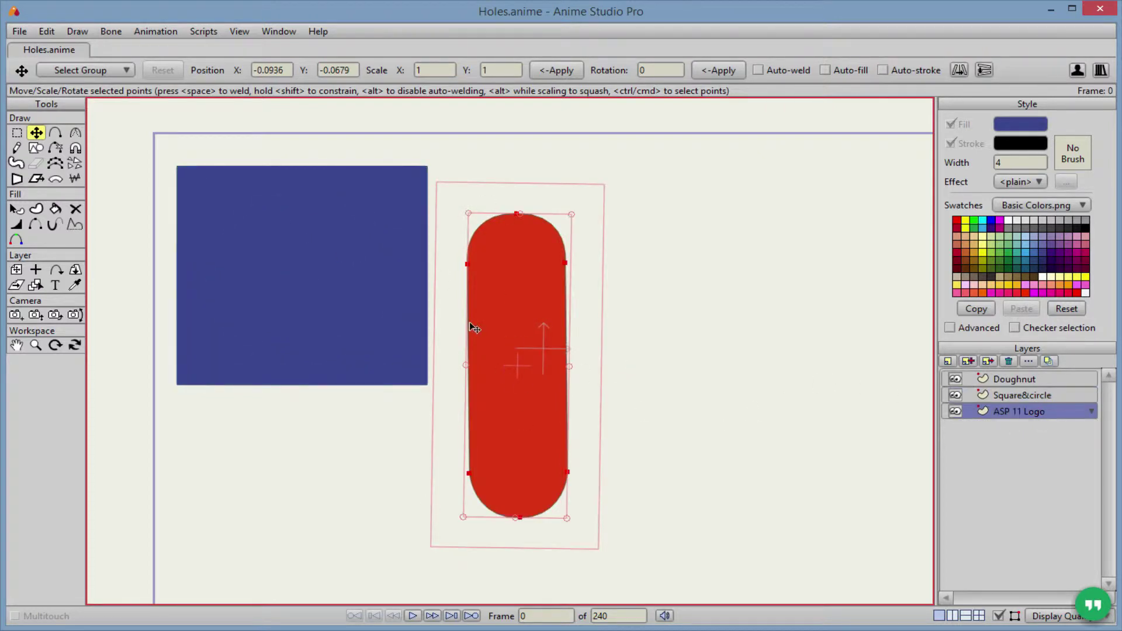
left_click(1053, 401)
scroll(596, 361, "up", 2)
left_click_drag(363, 323, 736, 389)
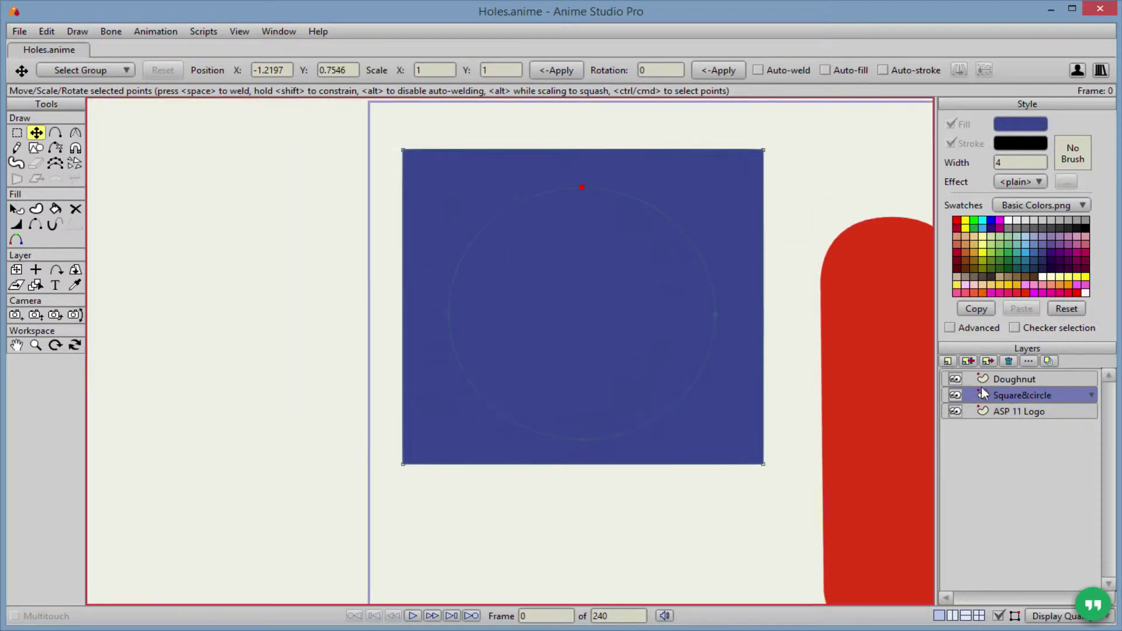
scroll(634, 372, "up", 1)
left_click_drag(601, 390, 497, 401)
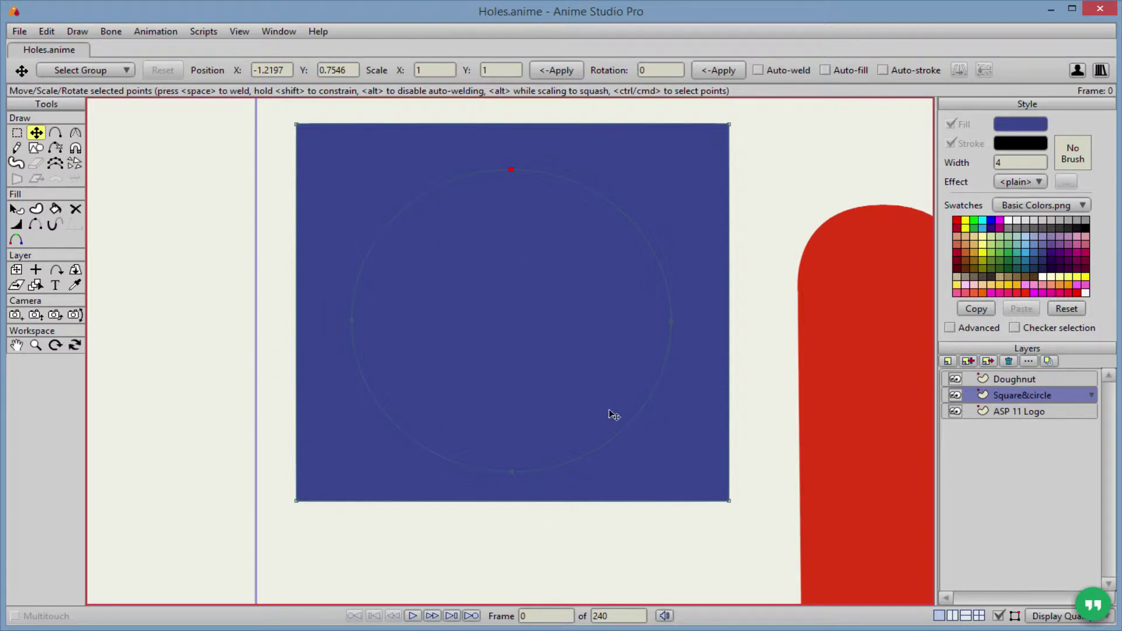
scroll(458, 323, "down", 1)
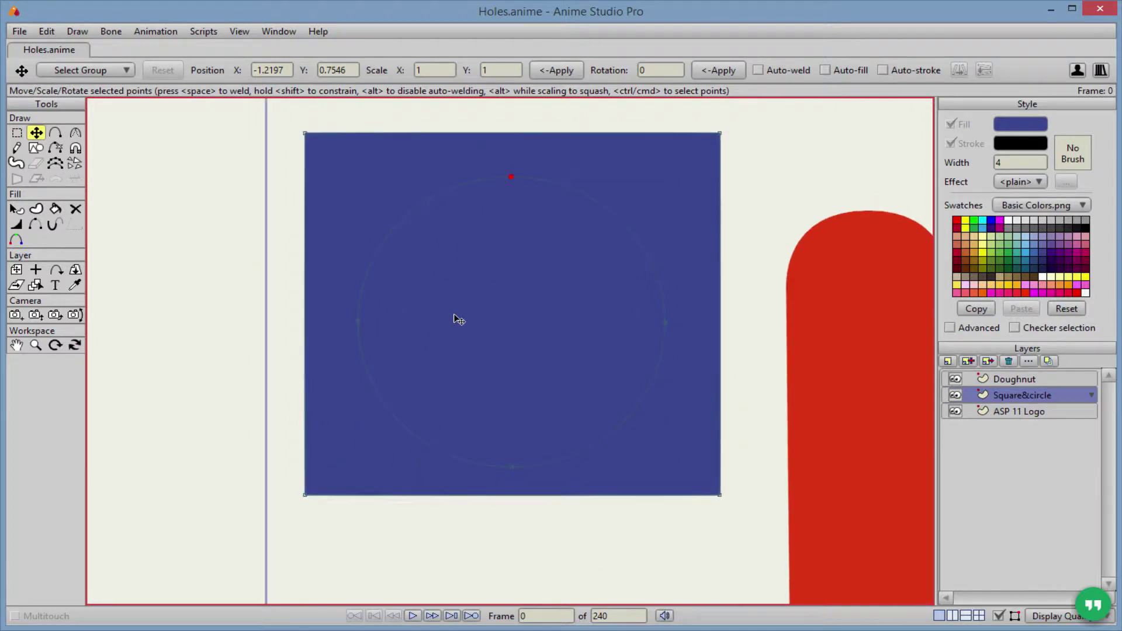
left_click(75, 210)
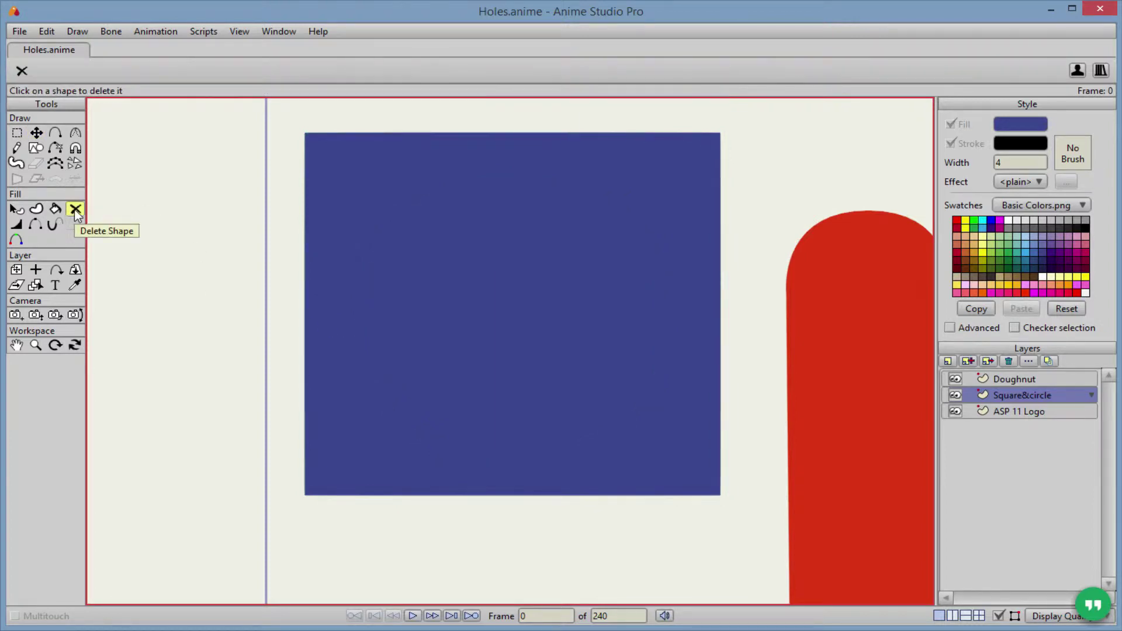
left_click(354, 194)
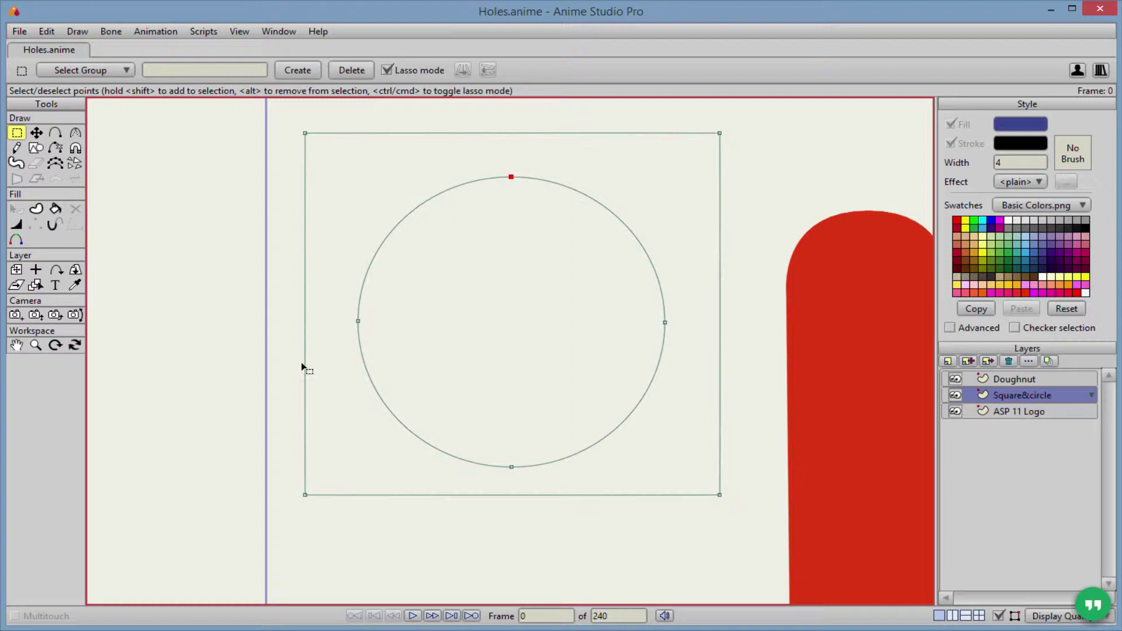
Select the square's outline with the Select Shape tool and try filling it on its own.
key("u")
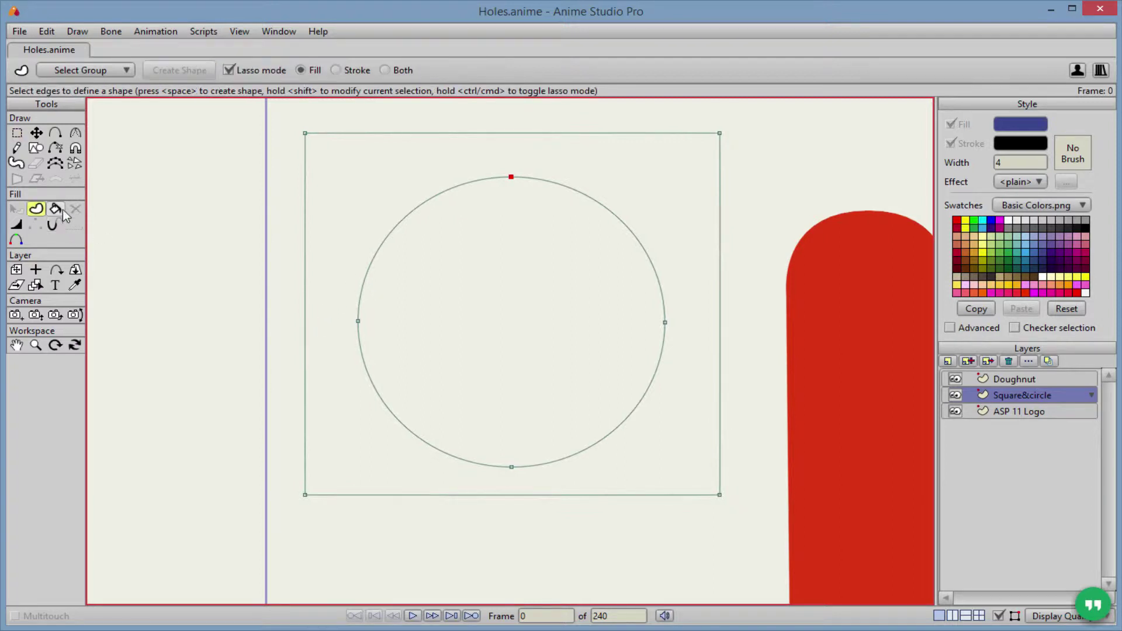
left_click(552, 133)
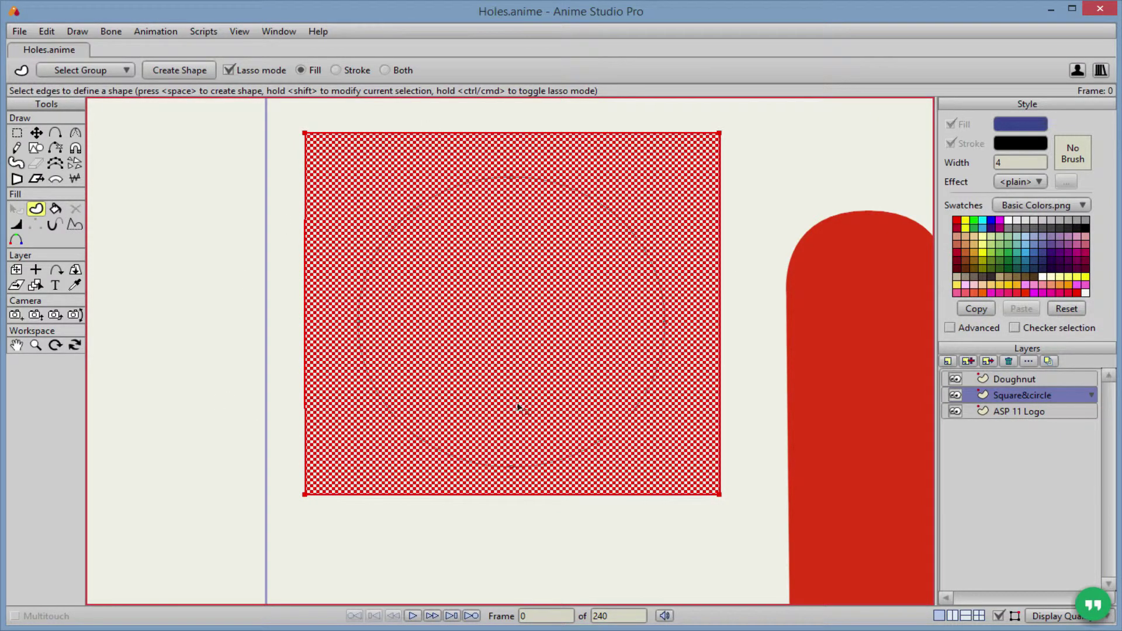
scroll(449, 328, "down", 1)
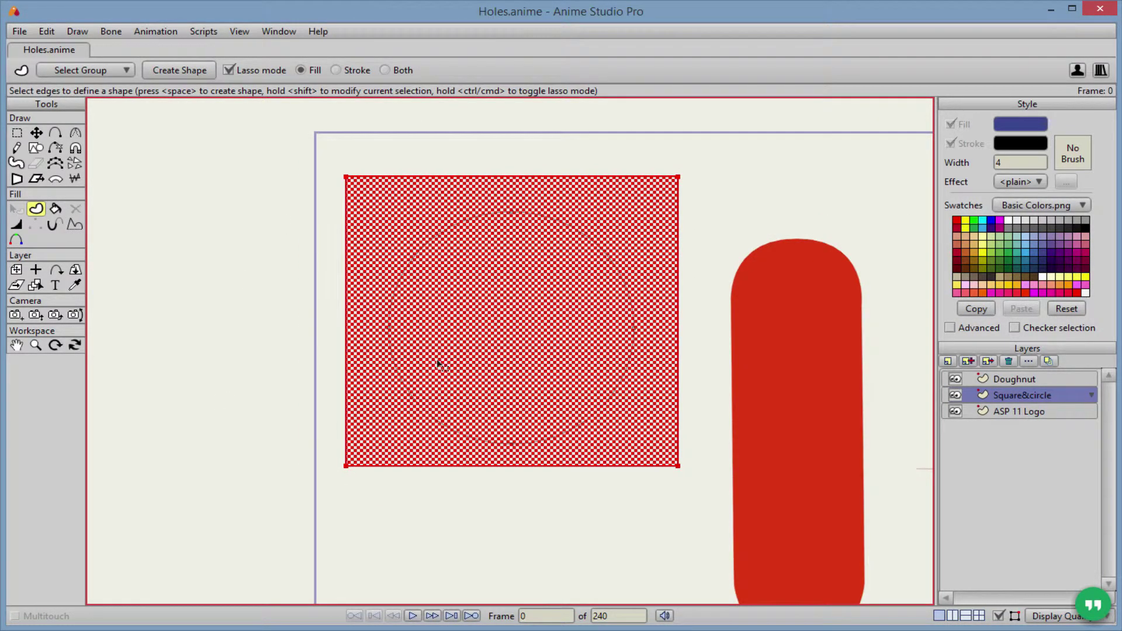
left_click(155, 70)
key("ctrl+z")
Add the inner circle to the square's edge selection and create the blue fill with a circular hole.
scroll(517, 277, "up", 2)
scroll(410, 142, "down", 3)
left_click_drag(416, 190, 410, 226)
scroll(426, 221, "up", 2)
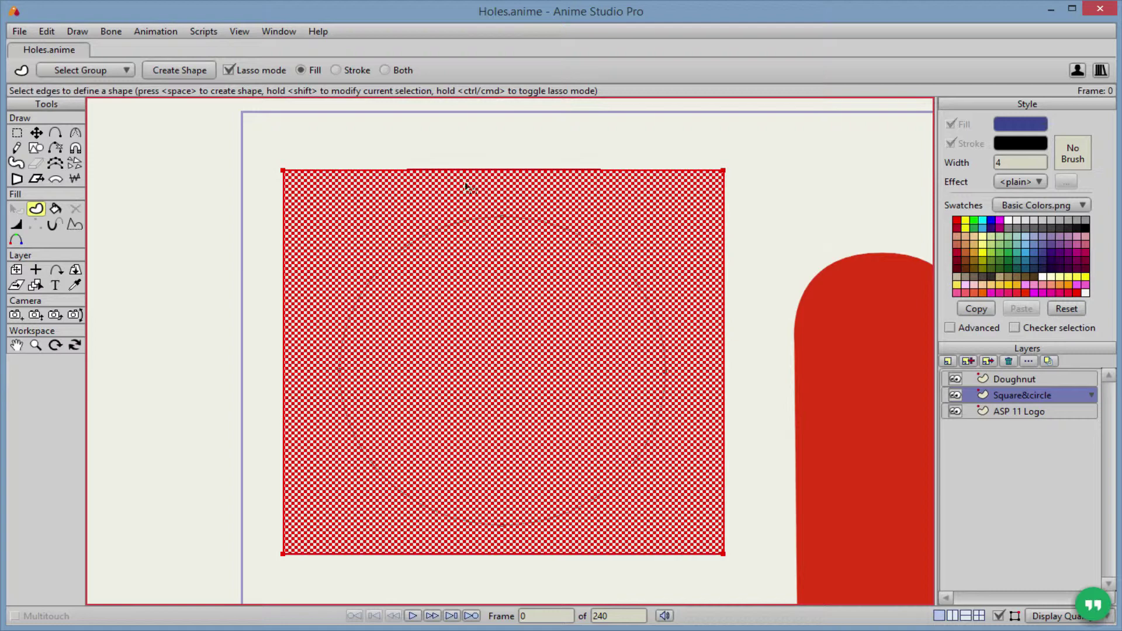
left_click(445, 229, "shift")
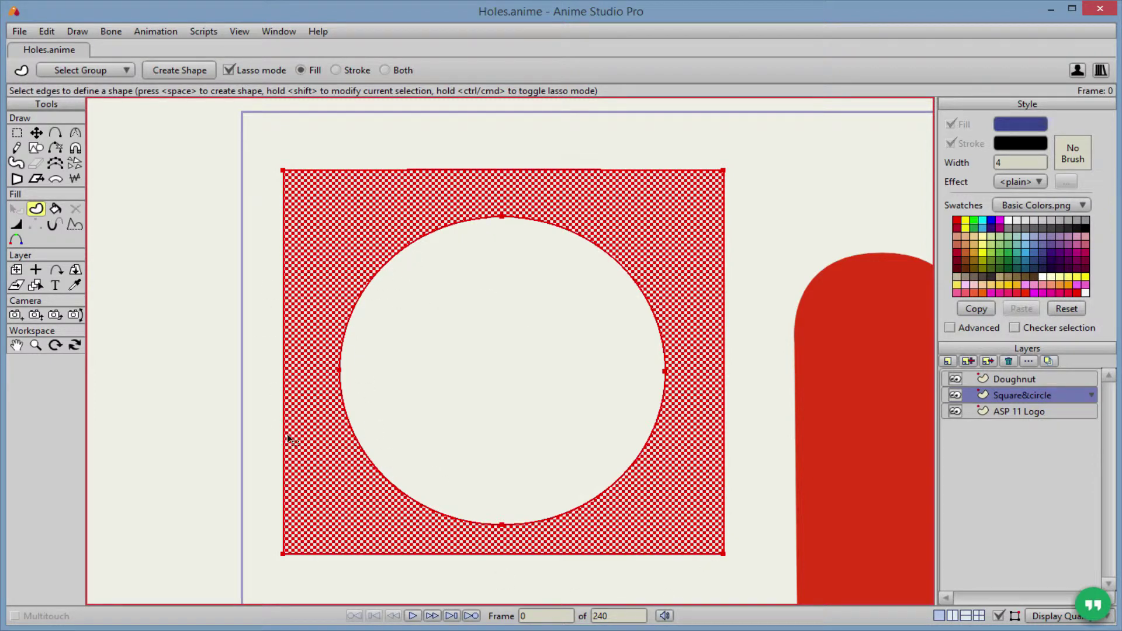
scroll(357, 420, "down", 1)
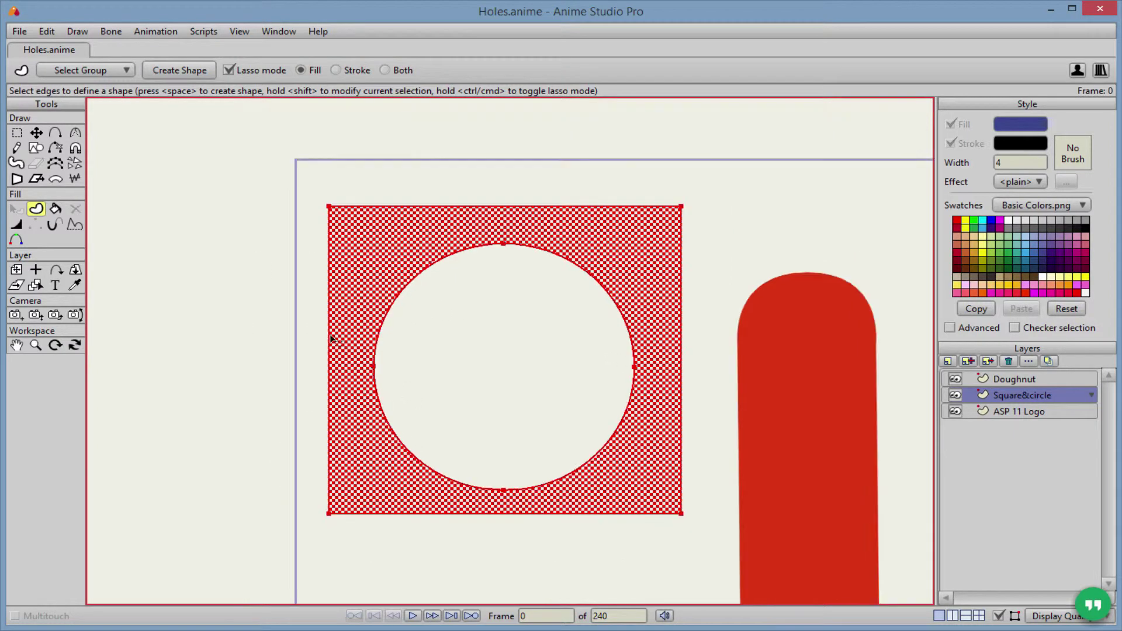
left_click(193, 70)
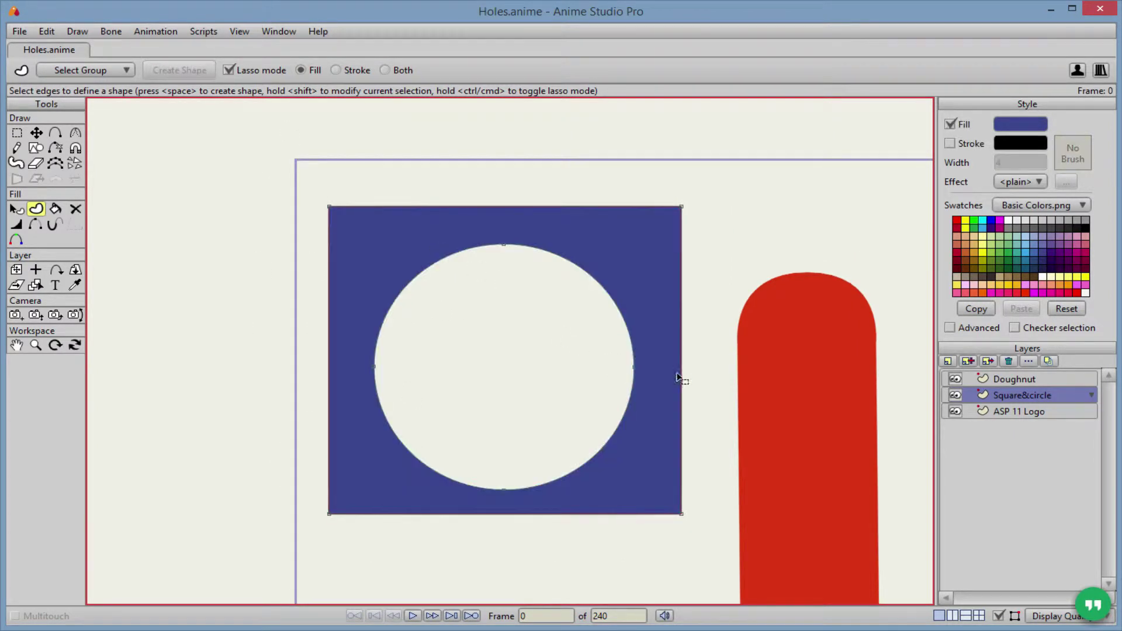
Test the hole by temporarily moving the ASP 11 Logo layer's red bar behind it and rendering the frame.
left_click(988, 416)
key("0")
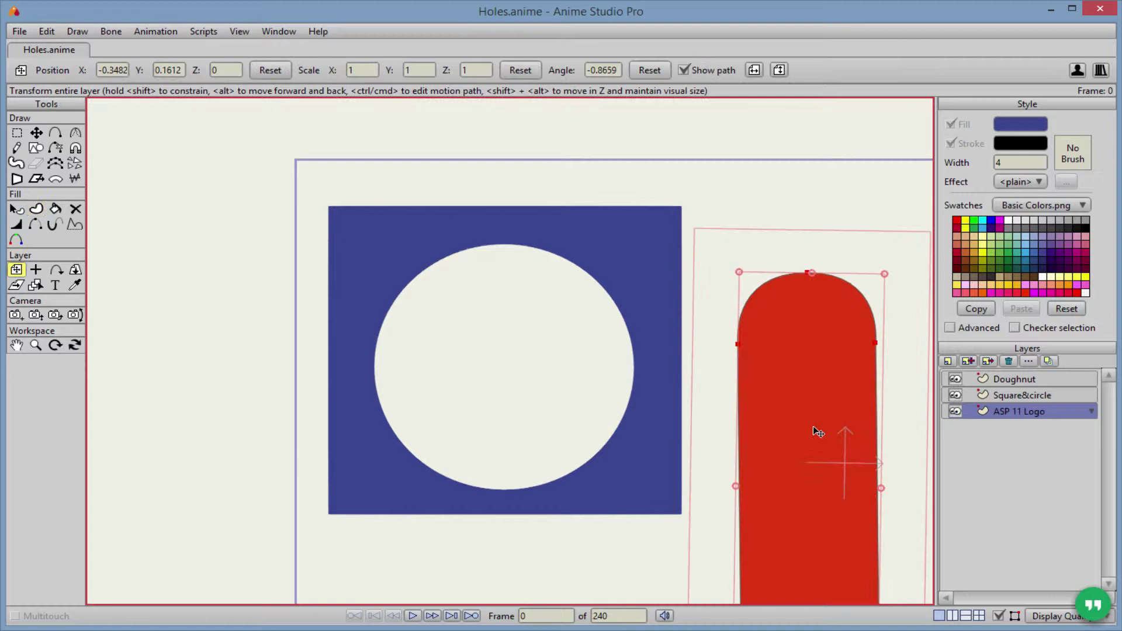
left_click_drag(816, 430, 509, 436)
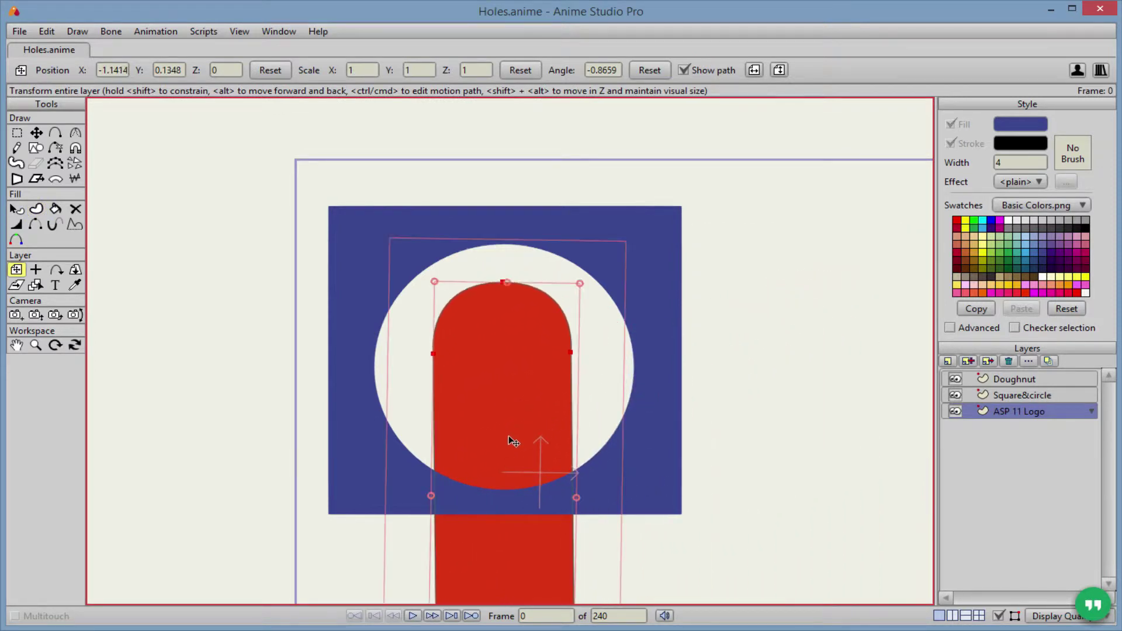
key("ctrl+r")
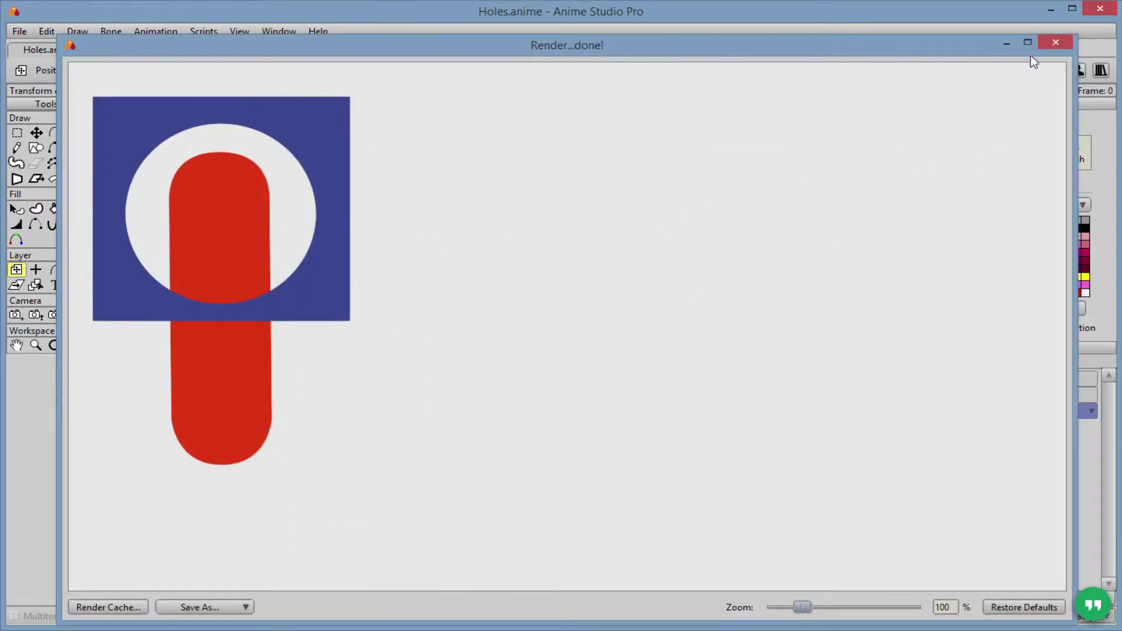
left_click(1056, 42)
key("ctrl+z")
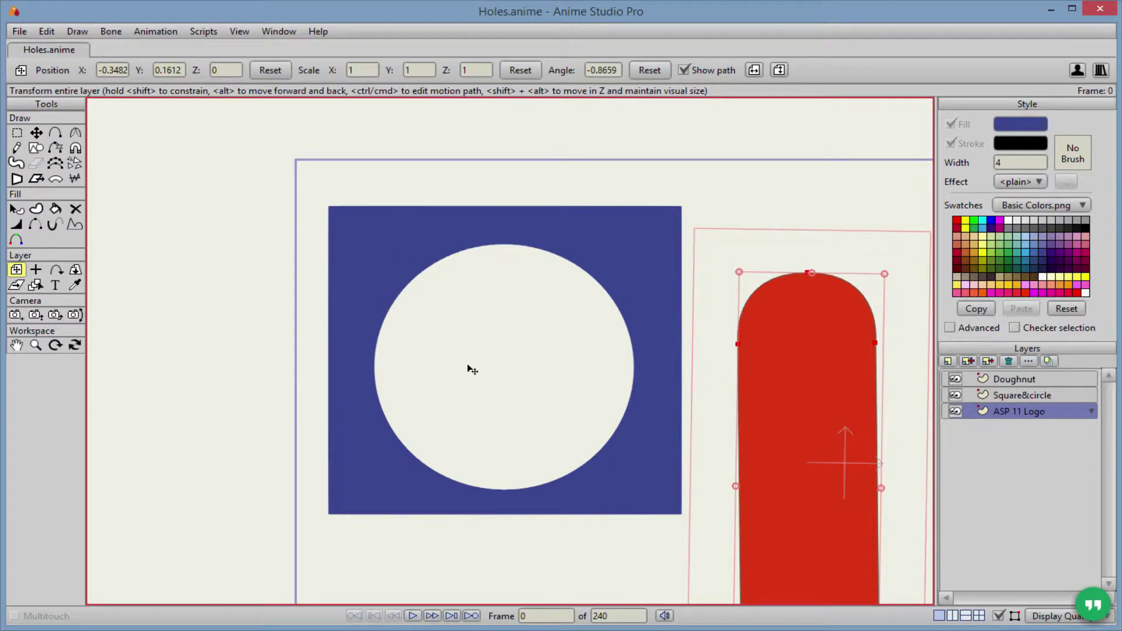
On the Doughnut layer, create a dark brown fill between the inner circle and the wavy icing outline.
scroll(548, 361, "down", 3)
scroll(546, 344, "up", 2)
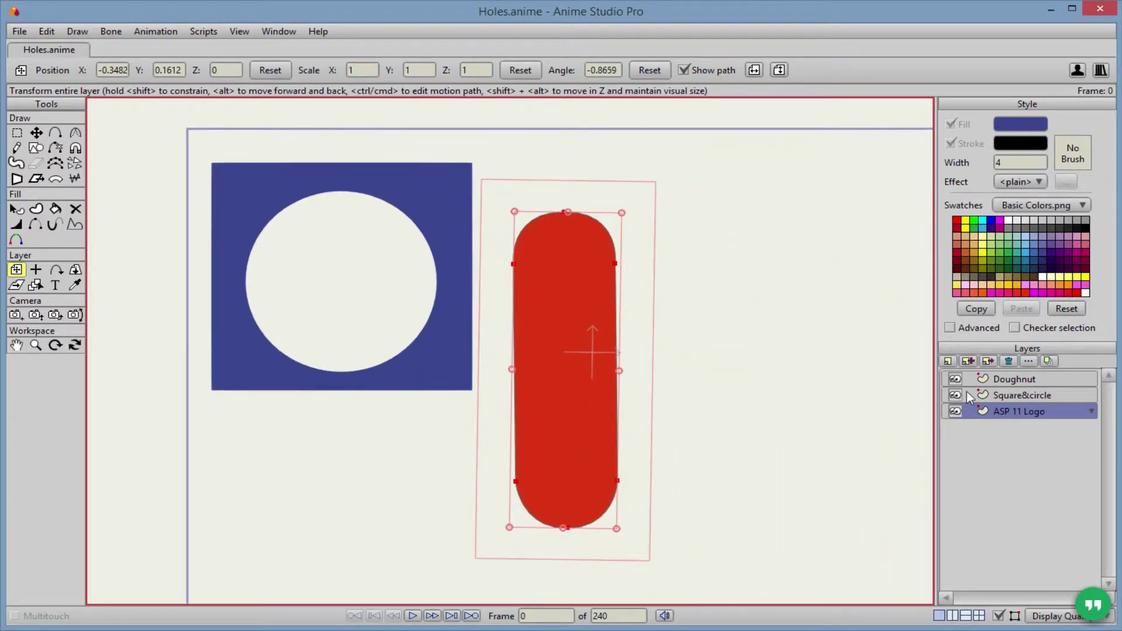
left_click(1029, 383)
left_click_drag(865, 406, 570, 354)
scroll(500, 356, "up", 2)
scroll(597, 324, "down", 2)
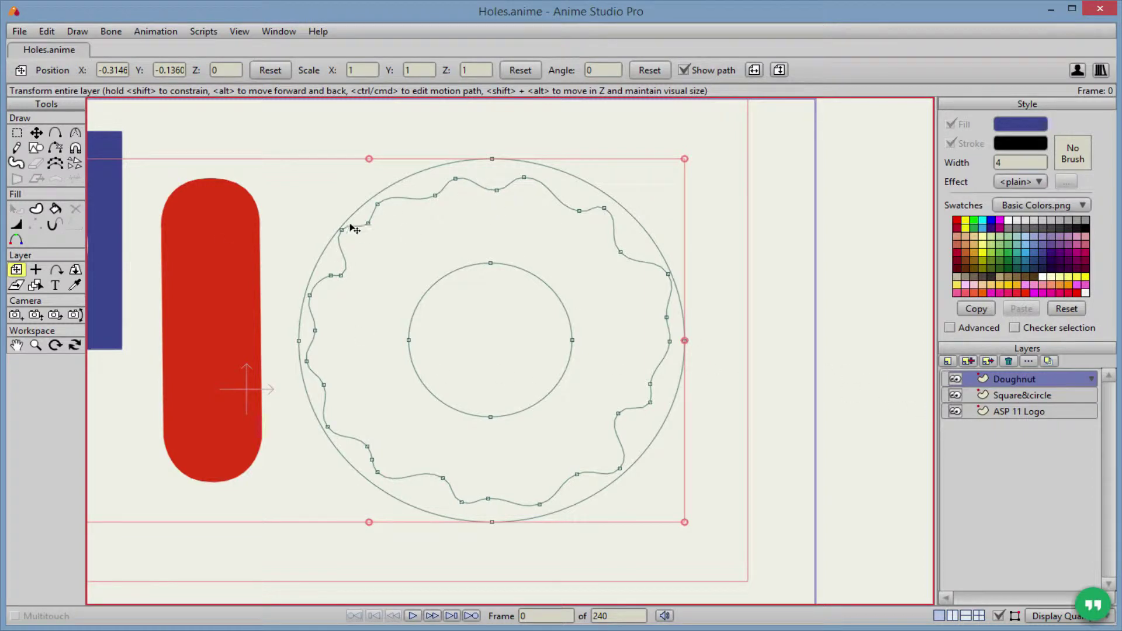
left_click(1035, 277)
scroll(480, 326, "up", 2)
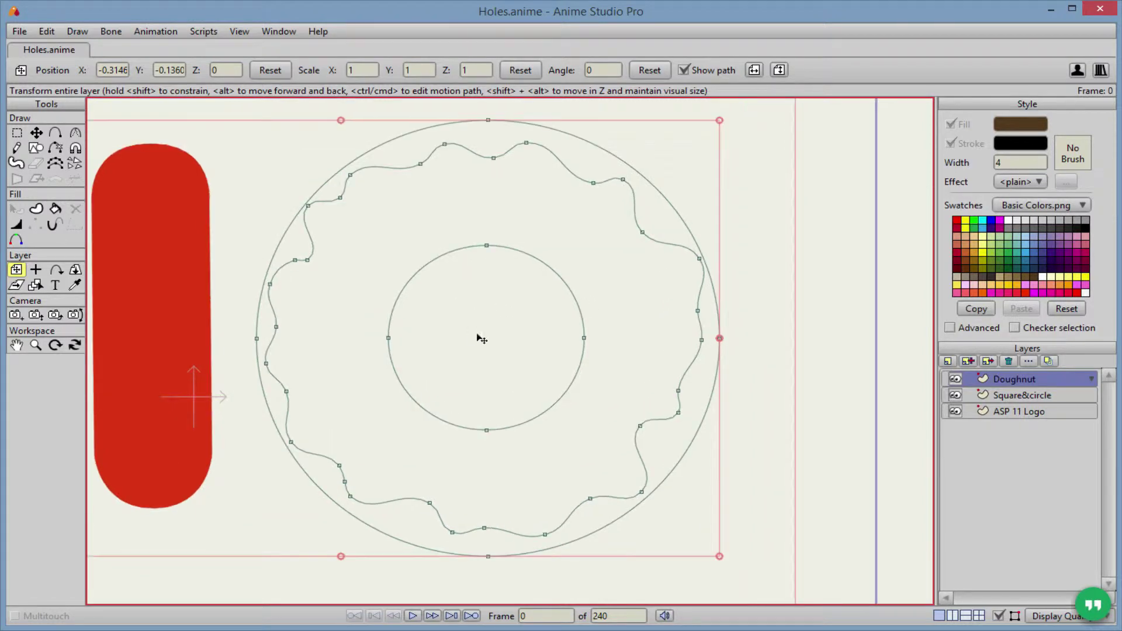
key("u")
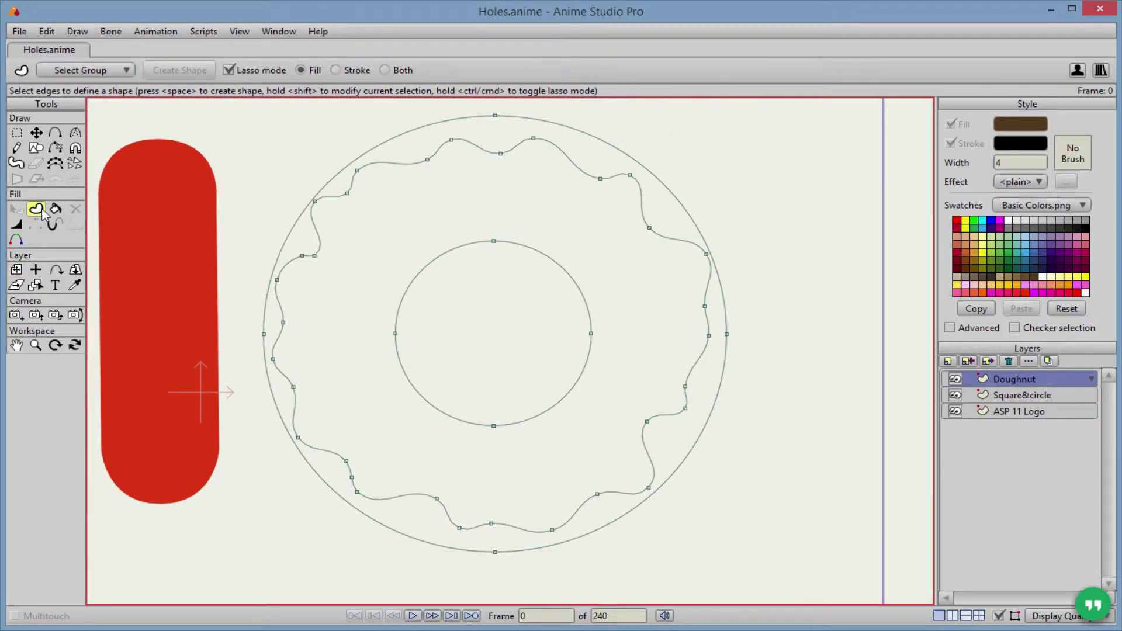
left_click(443, 414)
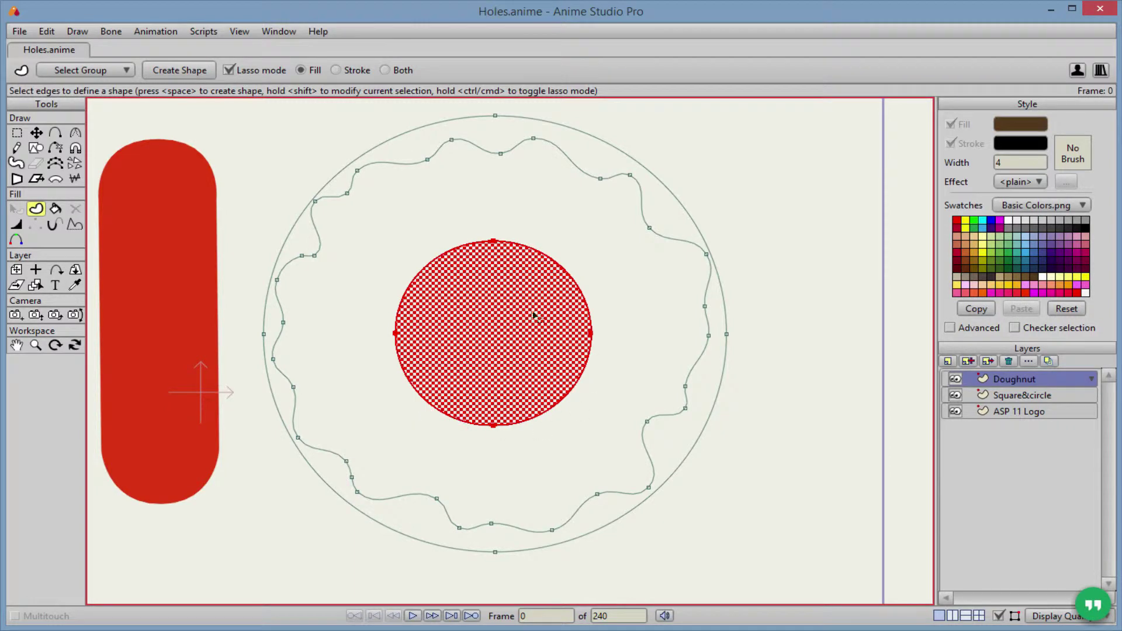
left_click(399, 501, "shift")
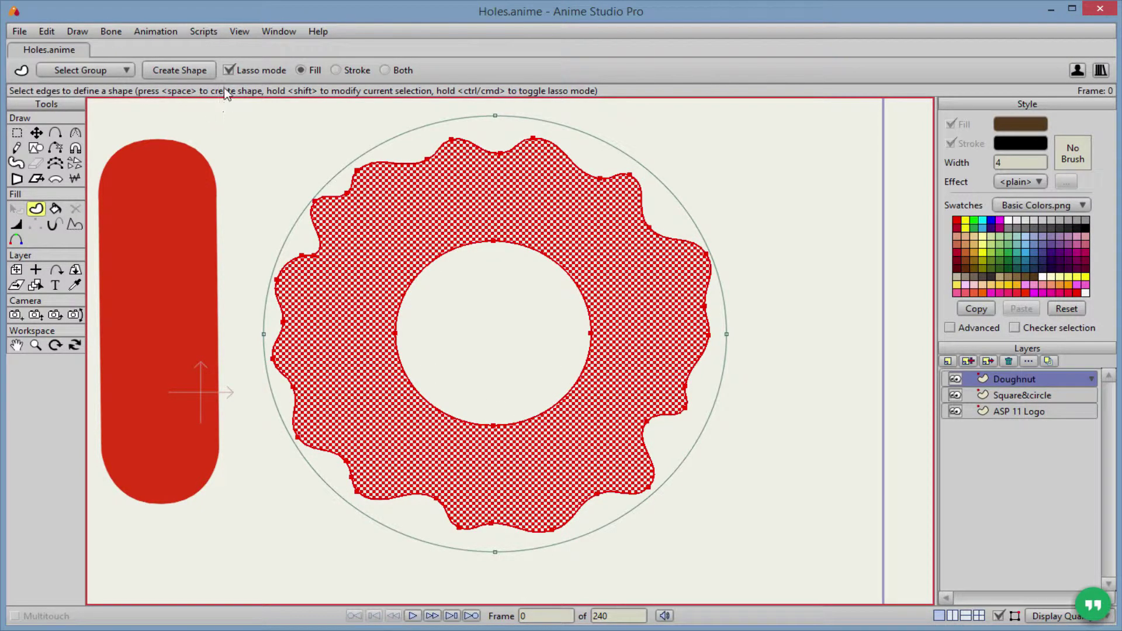
key("space")
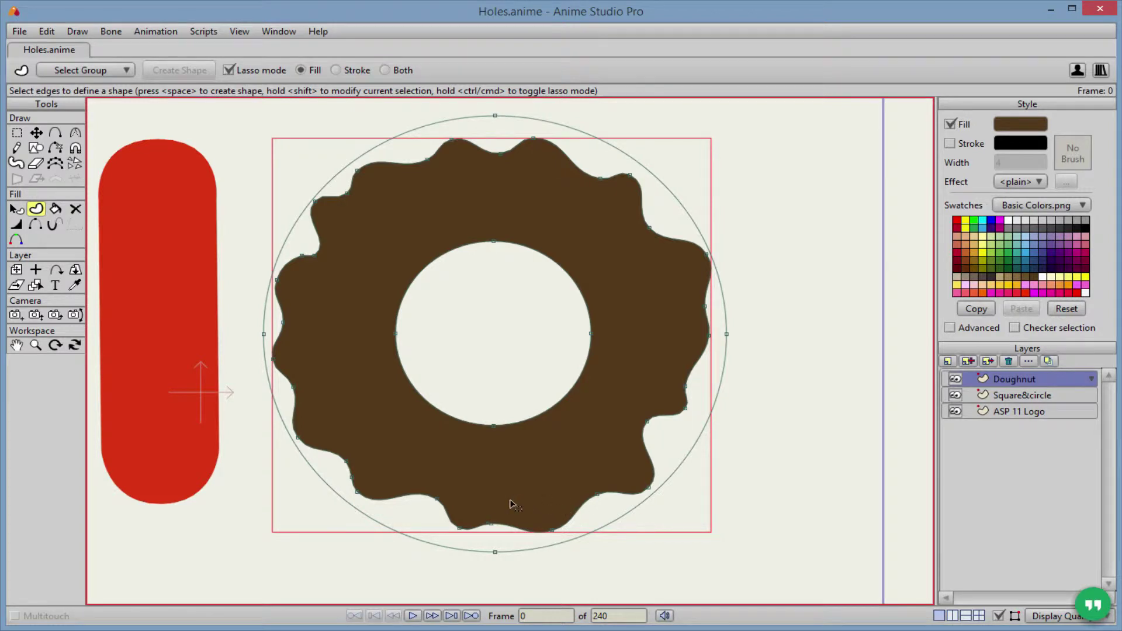
Create a light tan dough fill between the wavy icing outline and the doughnut's outer circle.
left_click(433, 501)
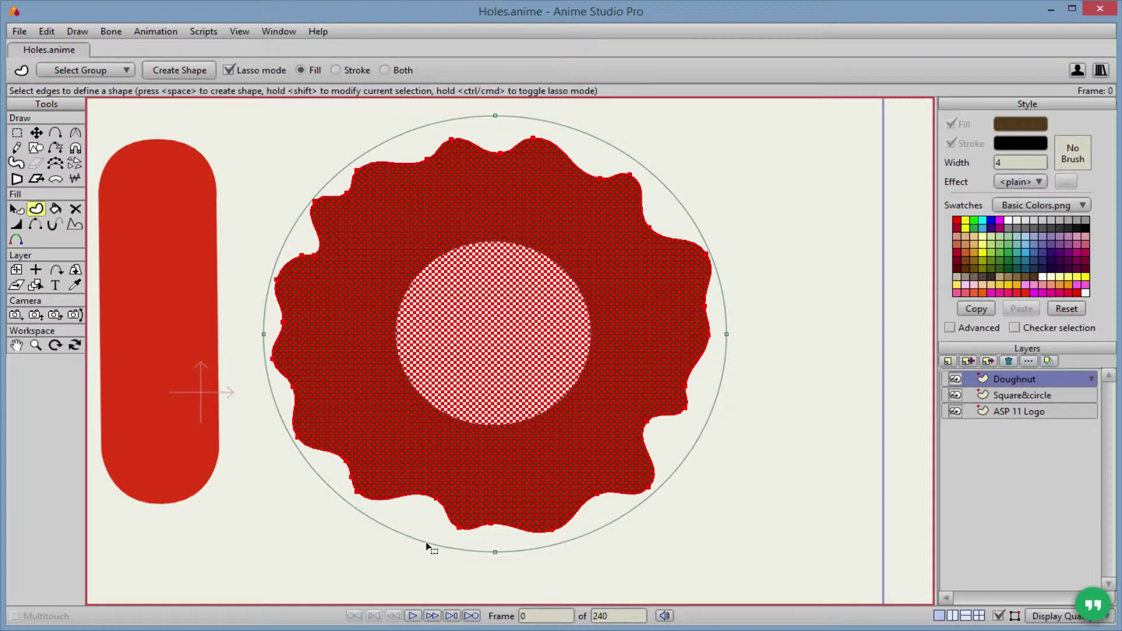
key("space")
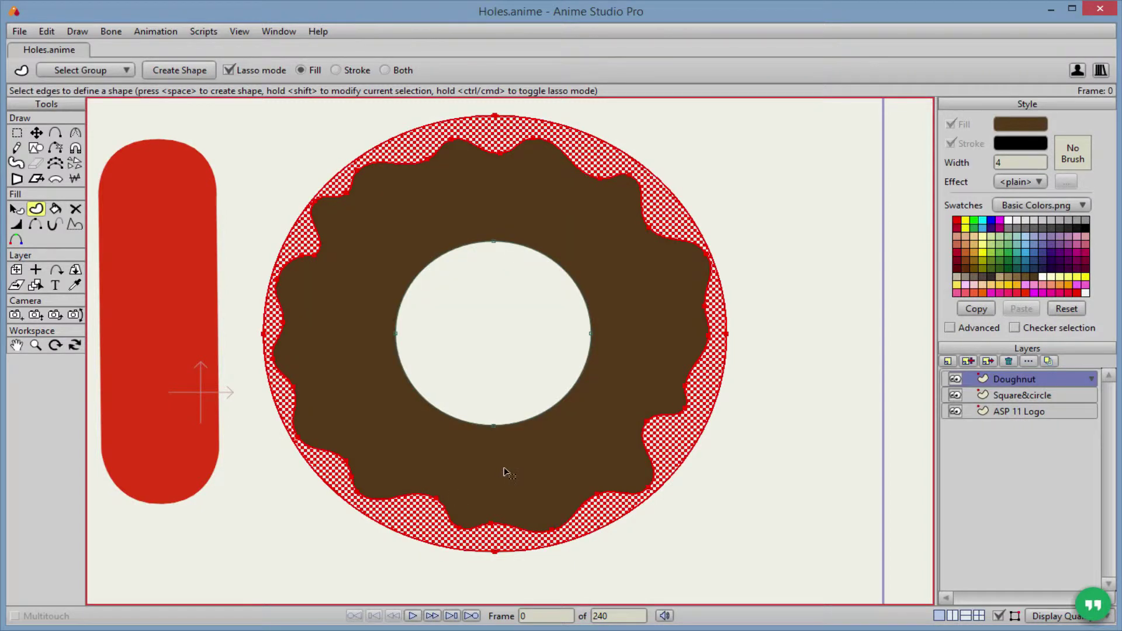
left_click(974, 241)
left_click(973, 241)
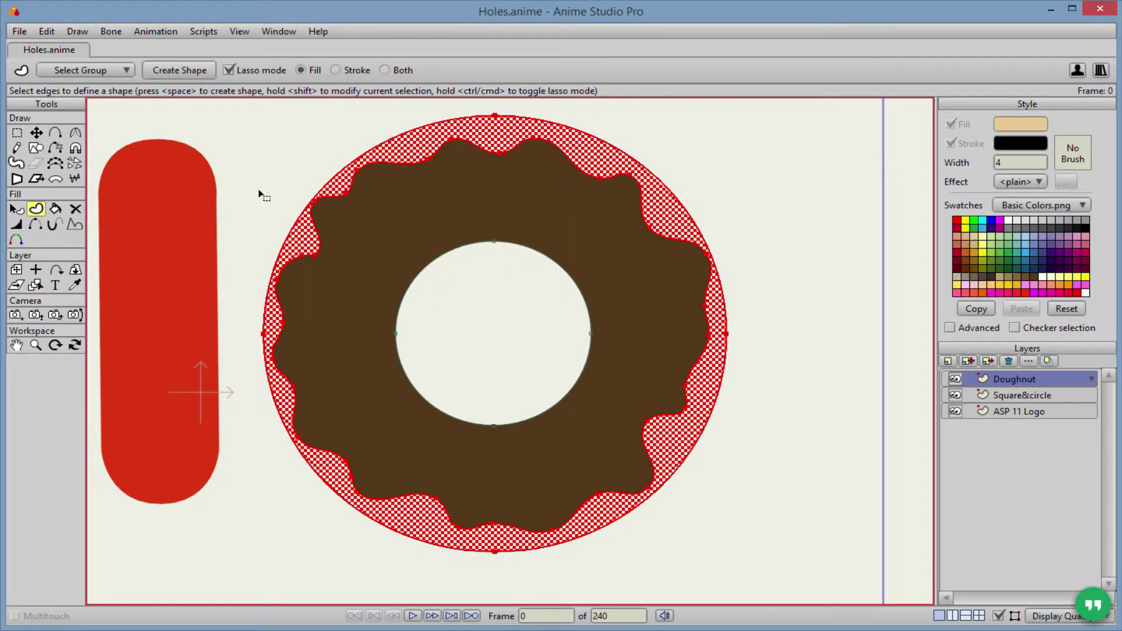
left_click(179, 71)
Move the Square&circle layer behind the doughnut and render the frame to check the overlapping holes.
scroll(578, 333, "down", 3)
scroll(537, 328, "up", 2)
left_click_drag(196, 283, 360, 298)
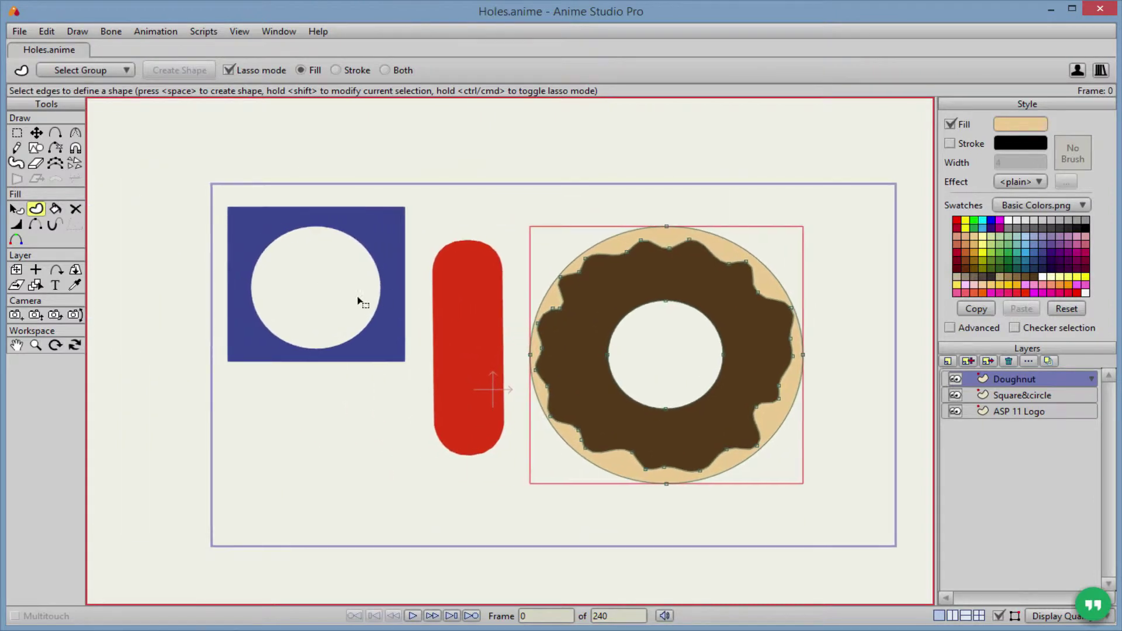
left_click(1033, 395)
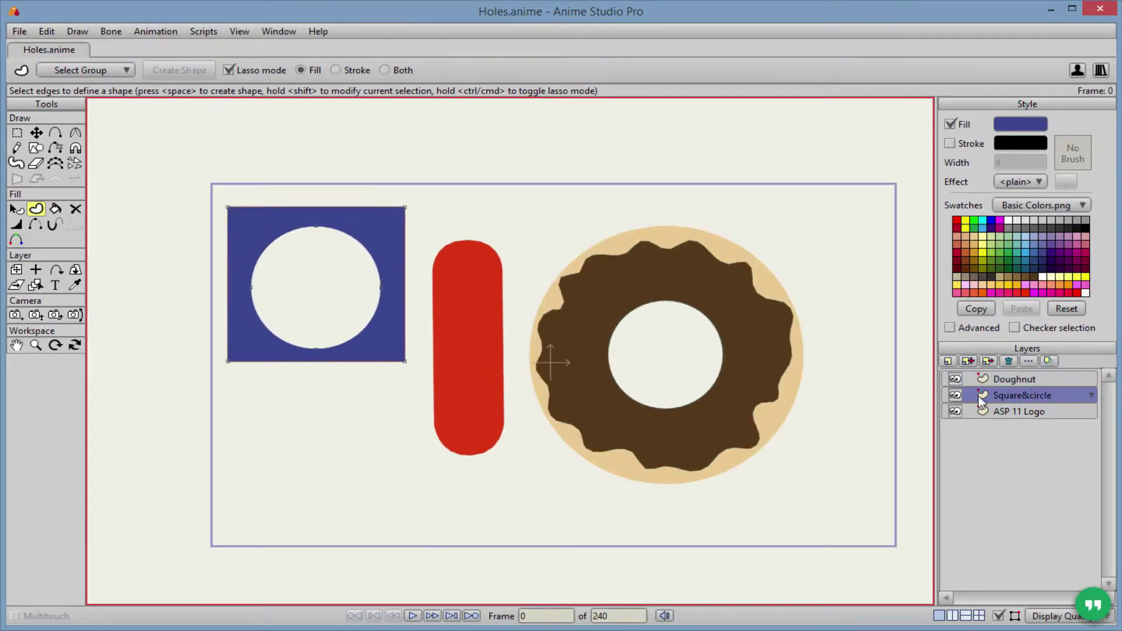
key("0")
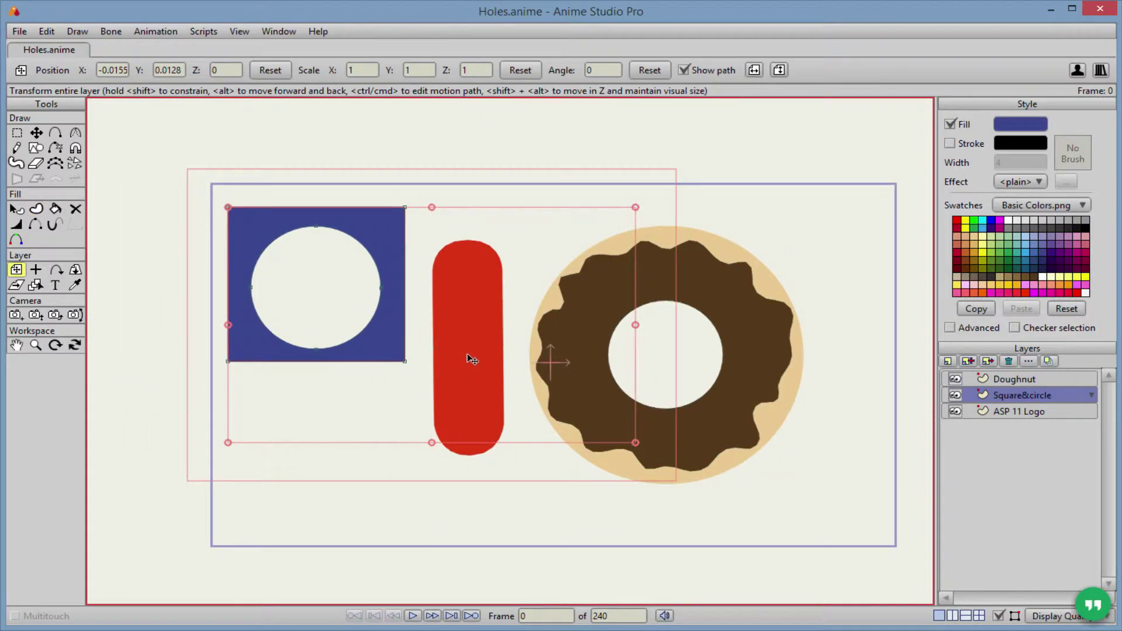
mouse_move(468, 353)
left_mouse_down()
mouse_move(532, 389)
mouse_move(748, 464)
mouse_move(797, 468)
mouse_move(751, 489)
left_mouse_up()
key("ctrl+r")
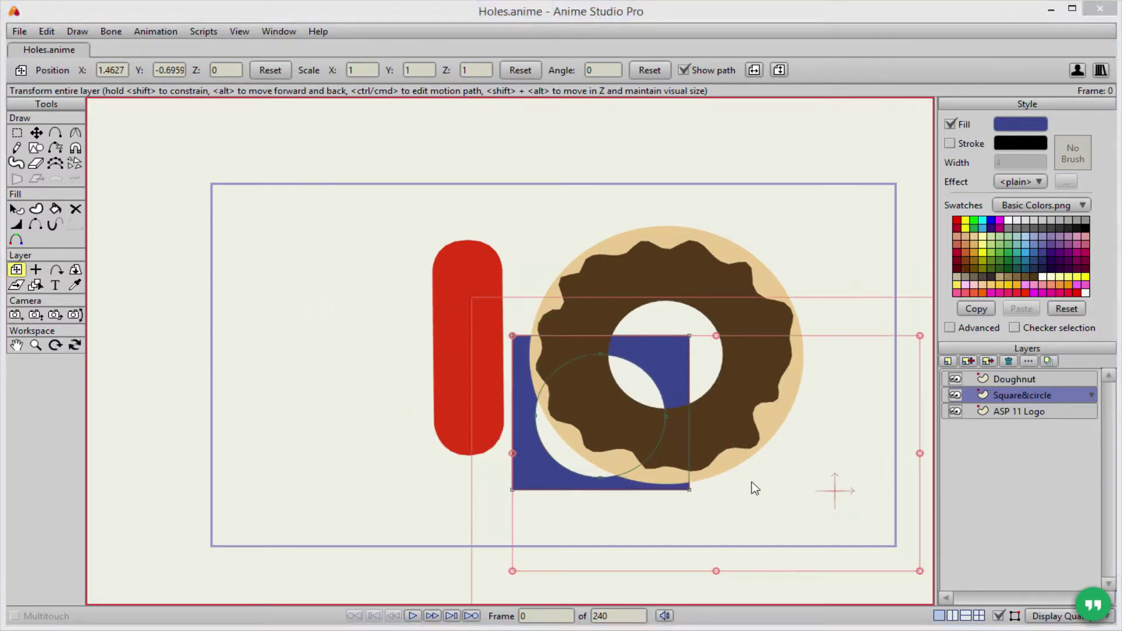
left_click(1054, 42)
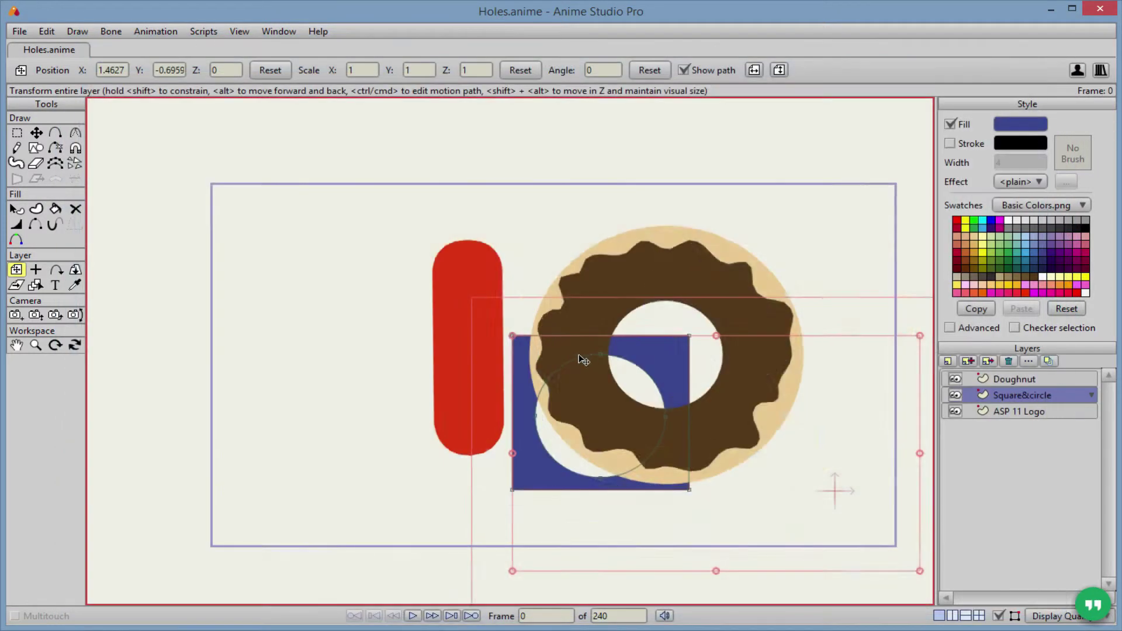
Hide the Doughnut and Square&circle layers and make the ASP 11 Logo layer active with the Select Shape tool.
left_click(955, 379)
left_click(955, 395)
scroll(524, 278, "up", 4)
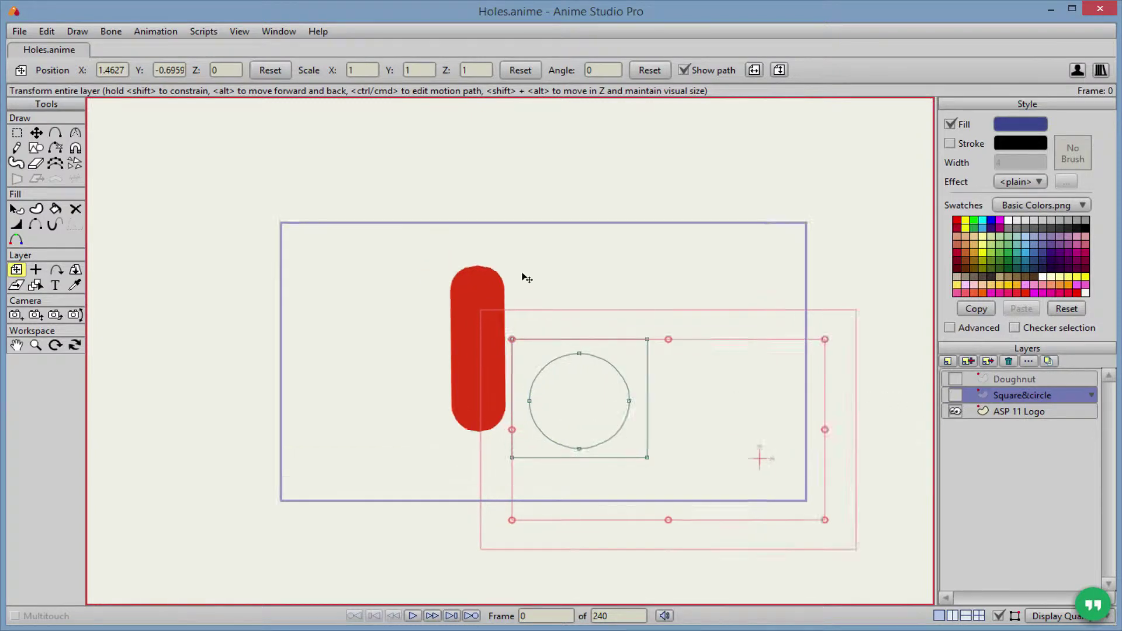
left_click(1056, 416)
scroll(601, 366, "up", 2)
scroll(551, 358, "down", 5)
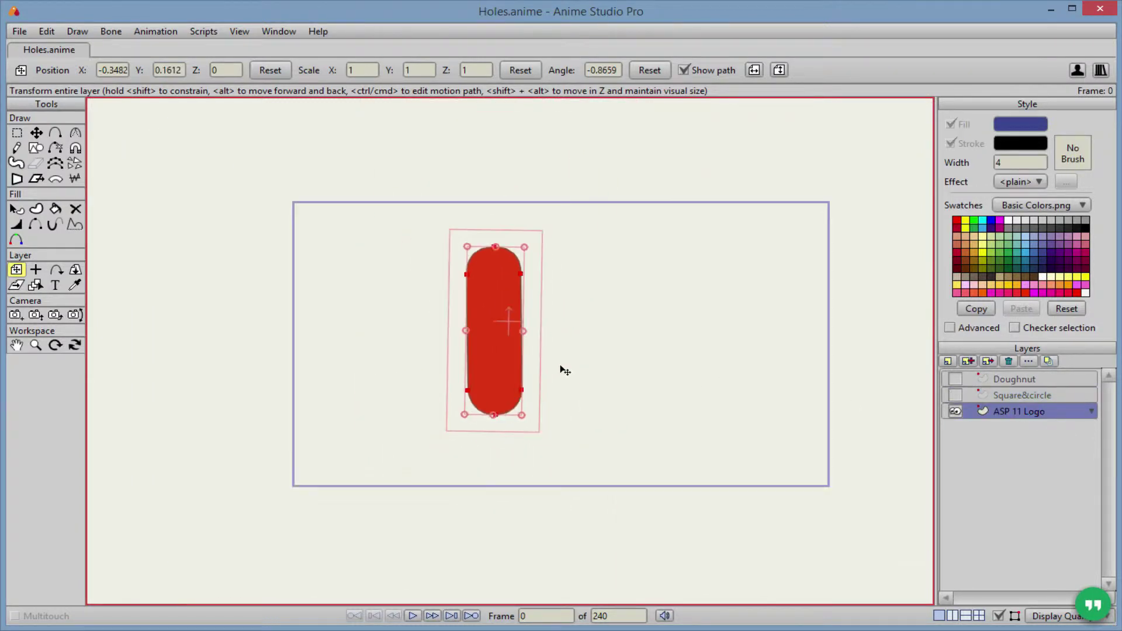
scroll(564, 371, "up", 2)
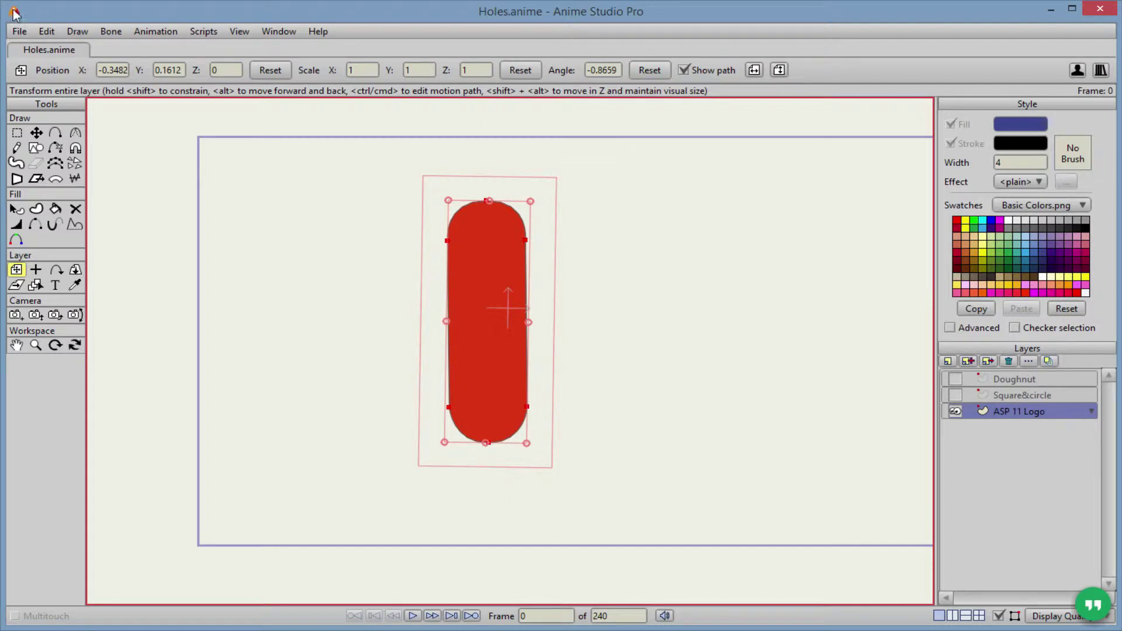
key("q")
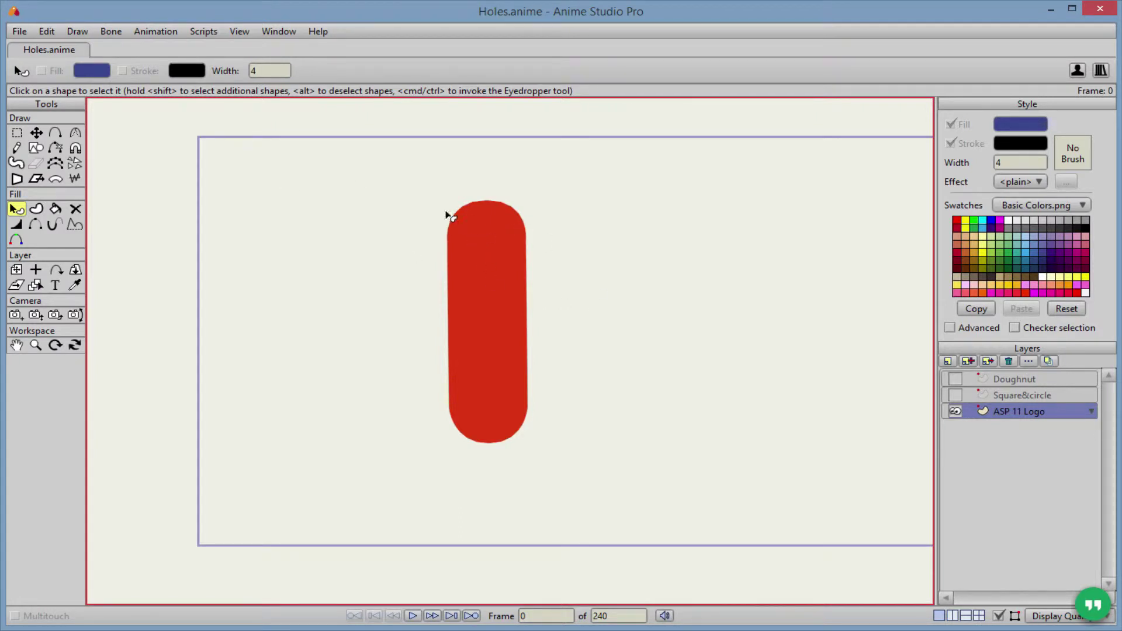
scroll(424, 256, "up", 1)
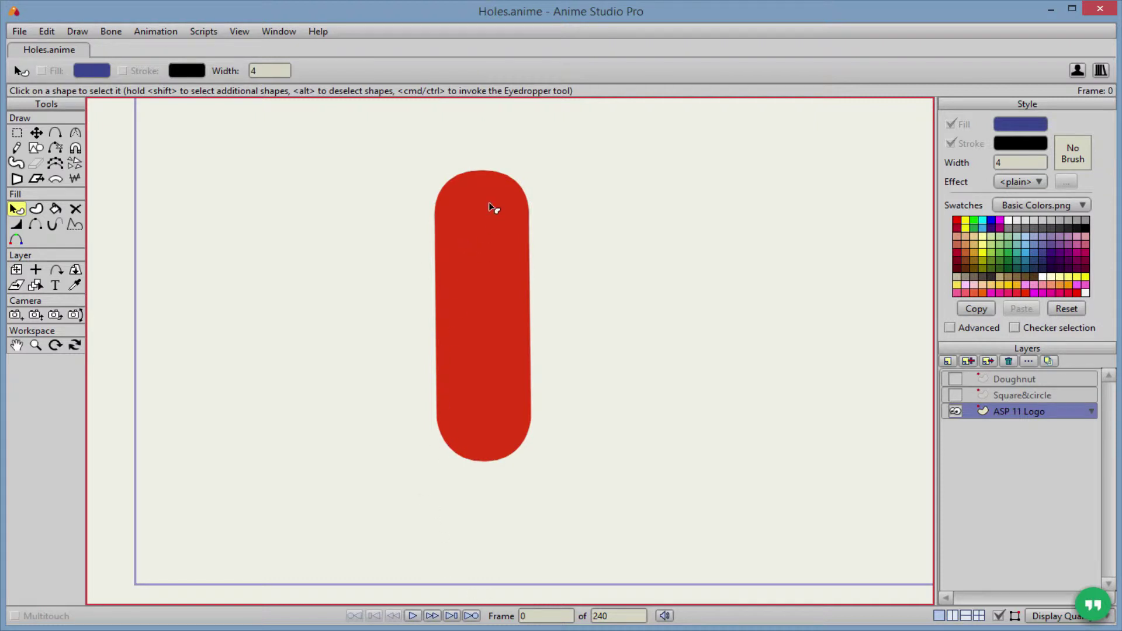
scroll(481, 217, "up", 1)
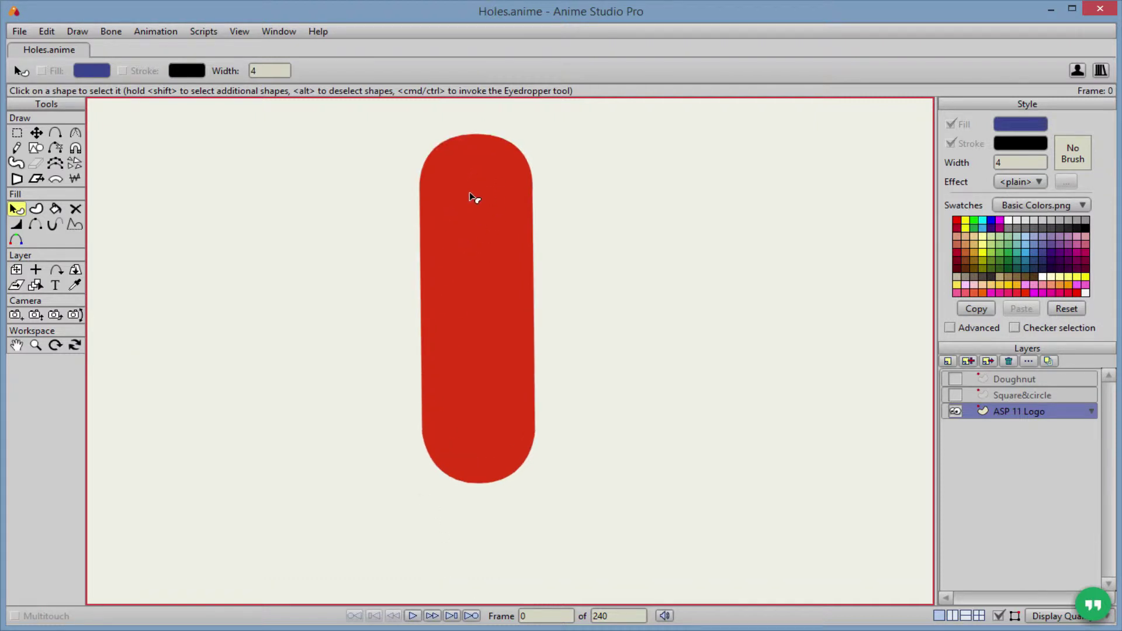
scroll(482, 207, "down", 1)
scroll(481, 205, "up", 1)
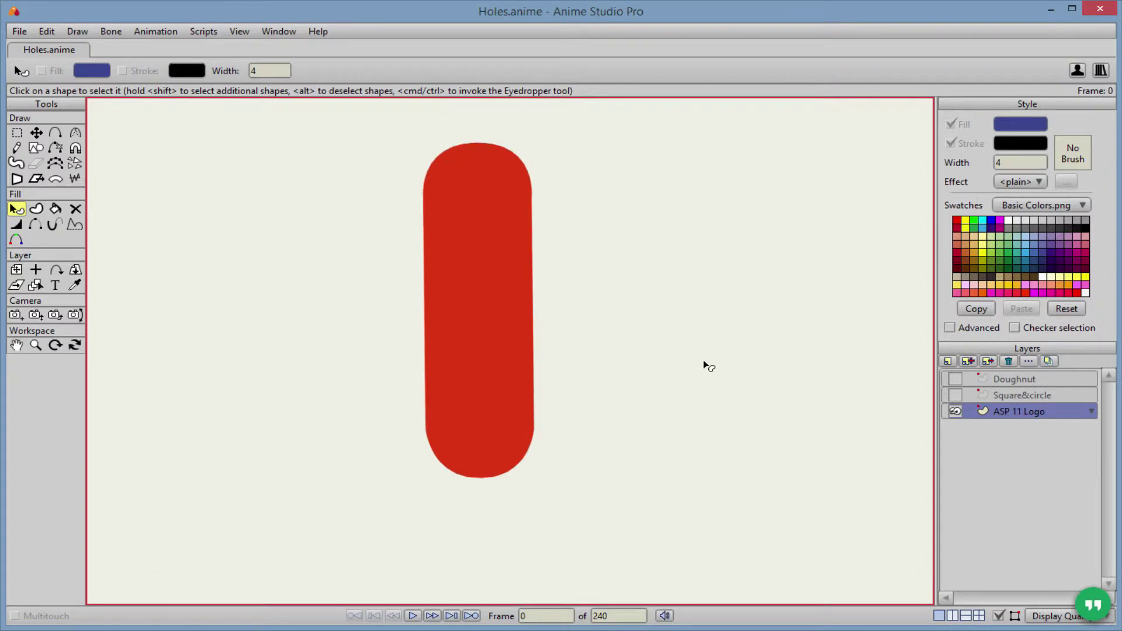
scroll(456, 230, "down", 1)
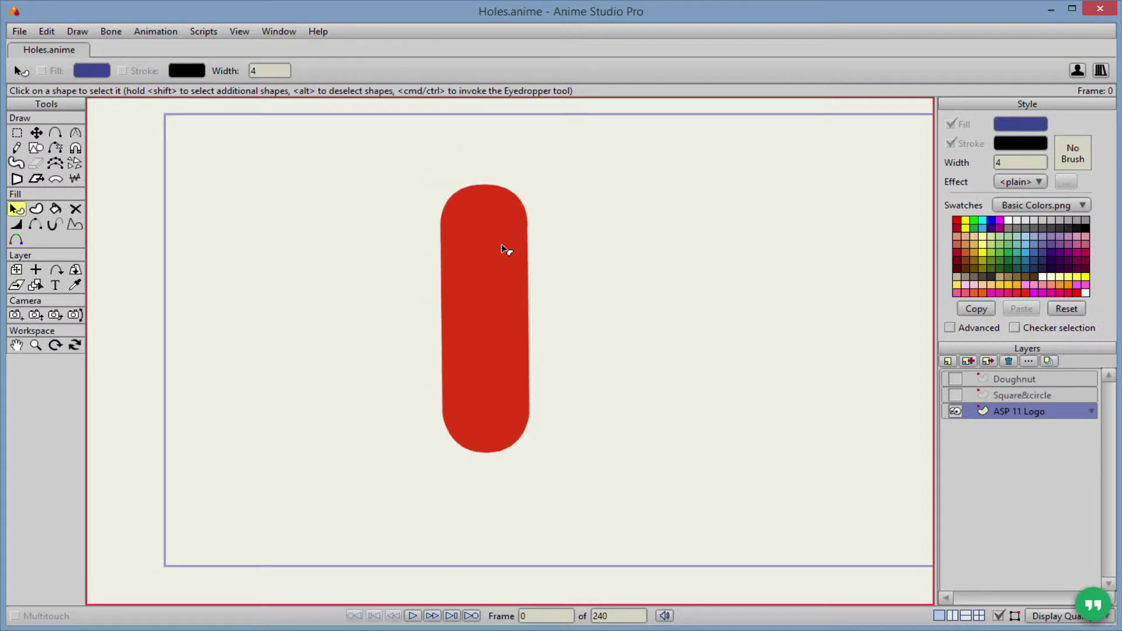
scroll(504, 250, "up", 1)
scroll(515, 263, "down", 2)
scroll(519, 269, "up", 2)
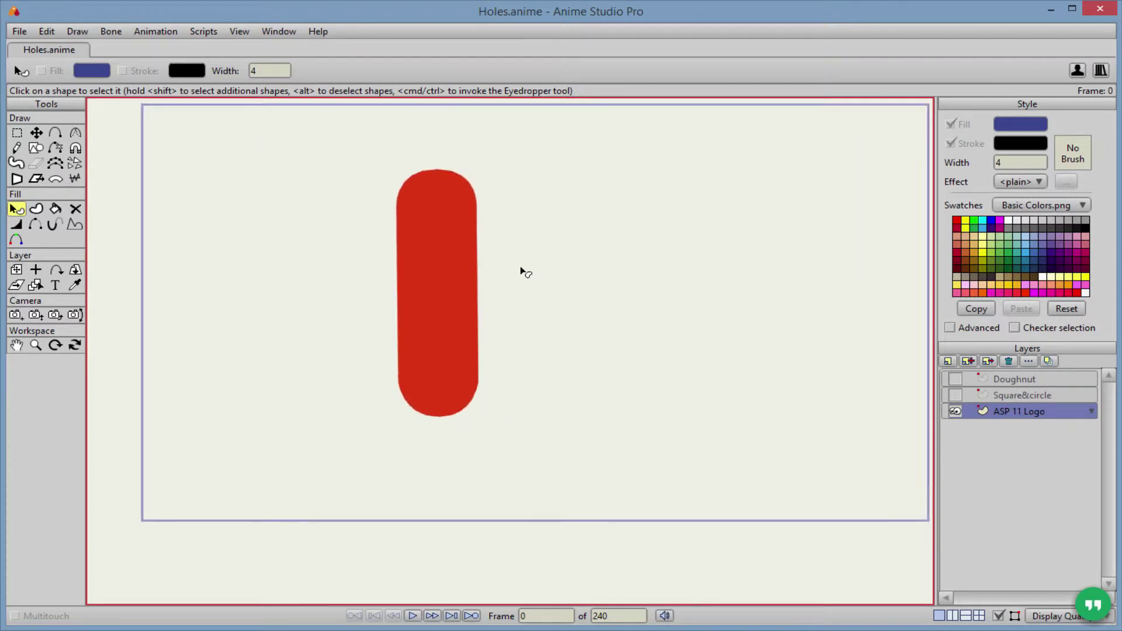
scroll(486, 272, "down", 1)
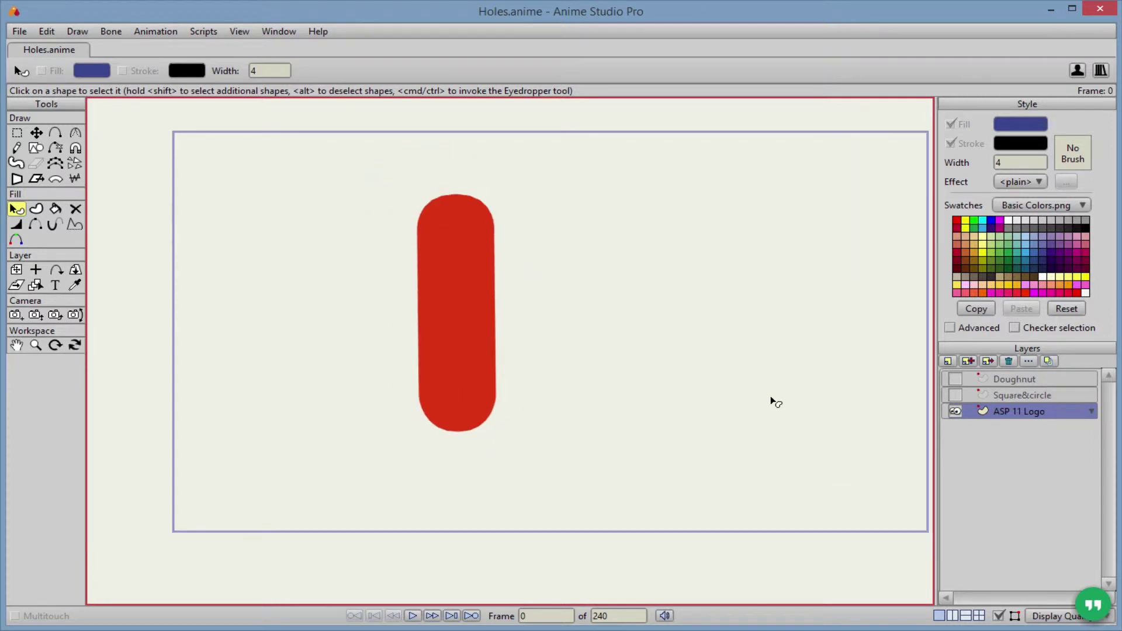
Change the red rounded bar's fill colour to orange E57716.
left_click(451, 299)
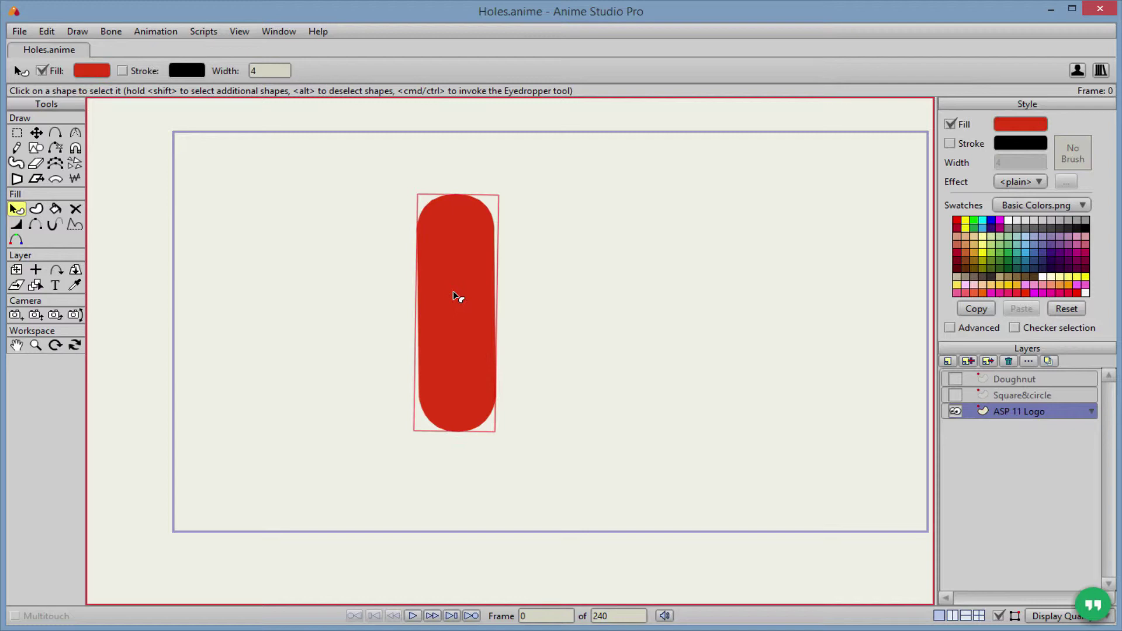
left_click(1021, 124)
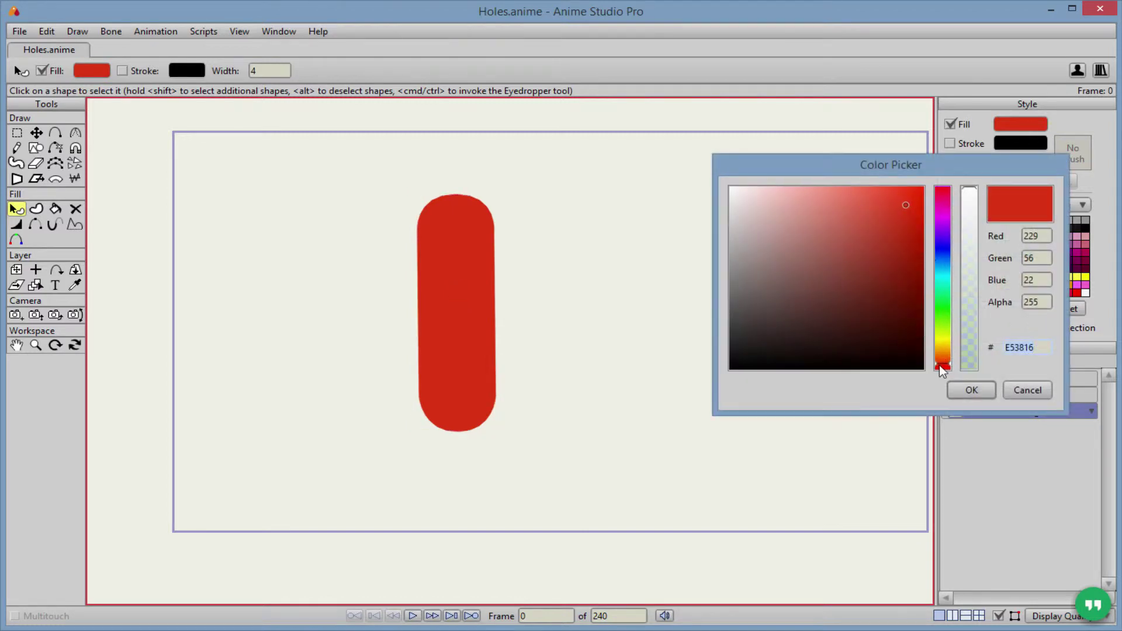
left_click(945, 360)
left_click_drag(945, 360, 946, 354)
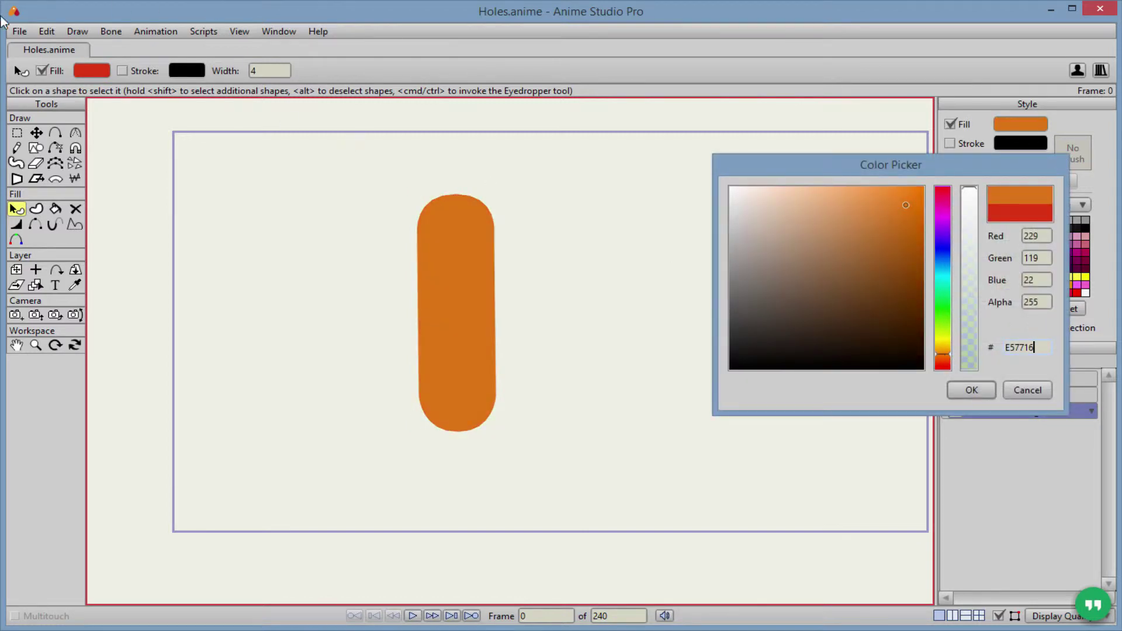
left_click(969, 392)
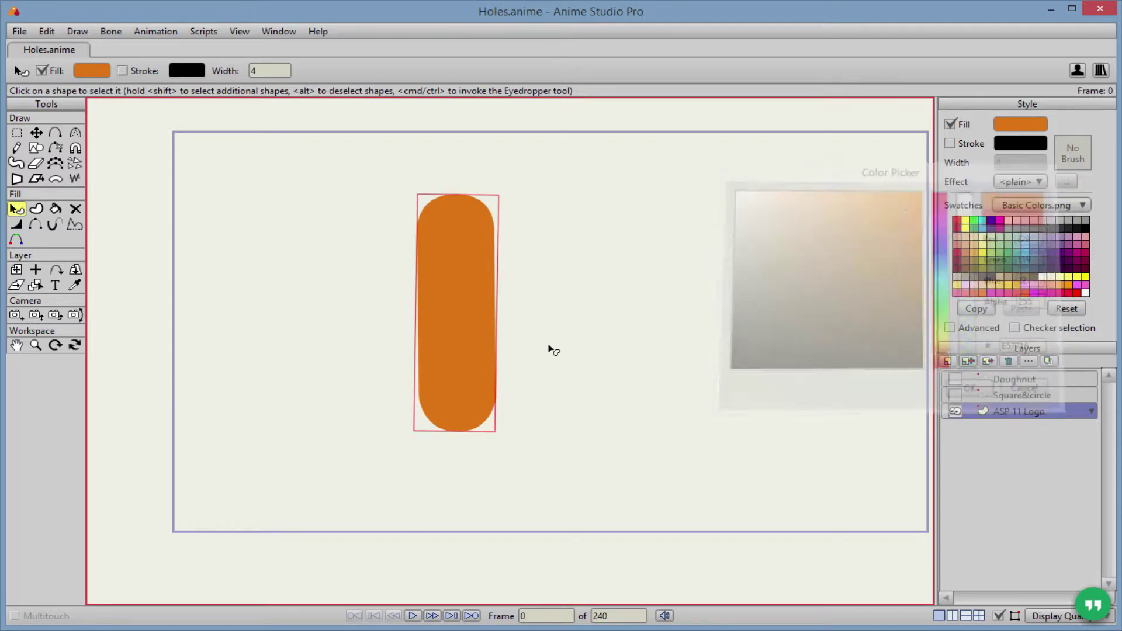
Delete the orange fill from the rounded bar, keeping its outline and points.
scroll(548, 348, "down", 1)
scroll(521, 304, "up", 3)
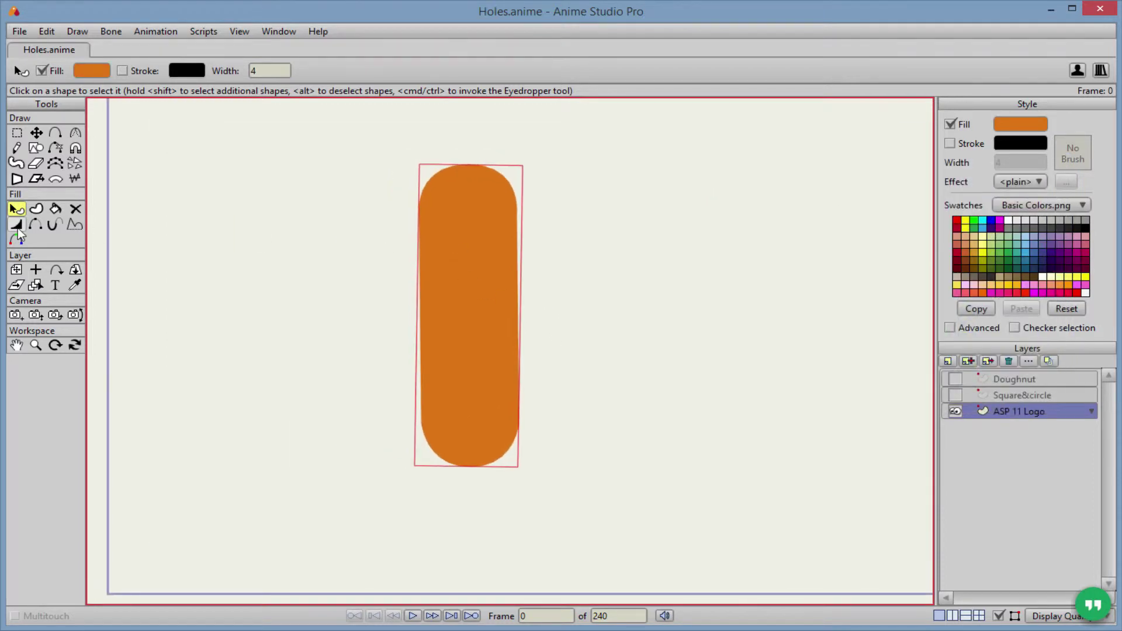
left_click(76, 214)
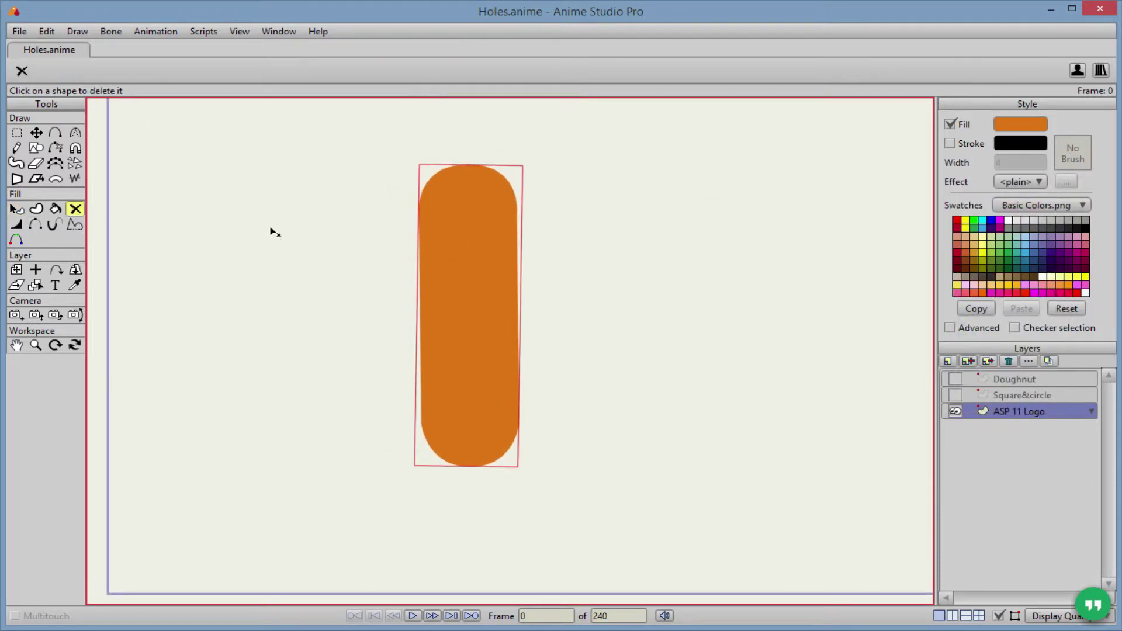
left_click(479, 280)
key("g")
scroll(473, 271, "up", 1)
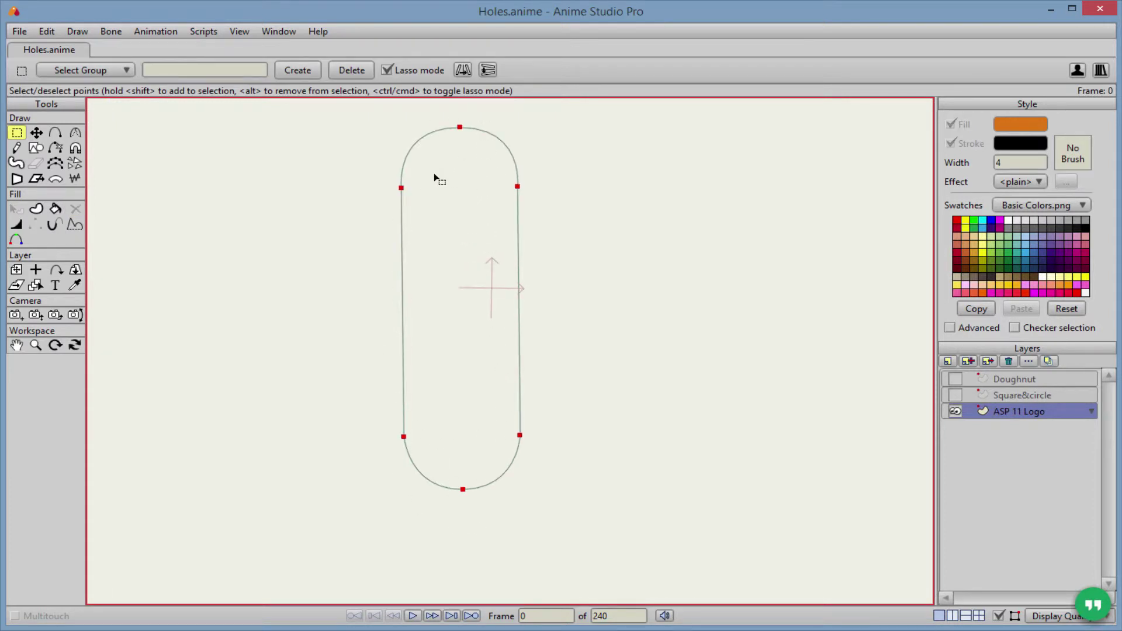
Draw a small unfilled circle inside the upper end of the bar's outline, with Auto-fill turned off.
left_click(35, 148)
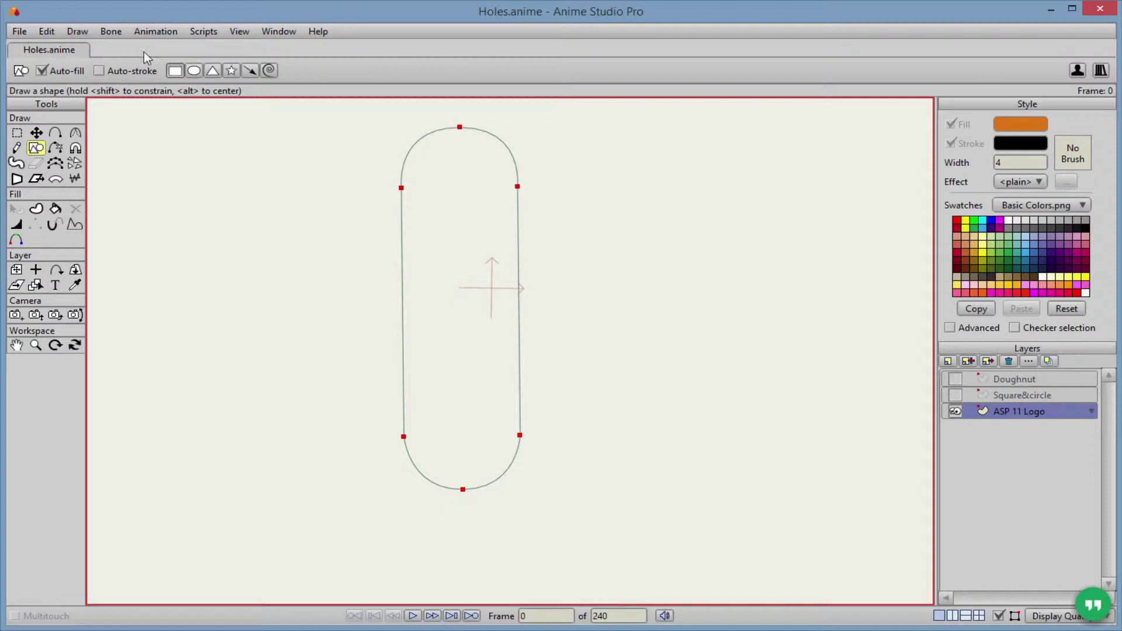
left_click(194, 70)
left_click_drag(440, 170, 479, 202)
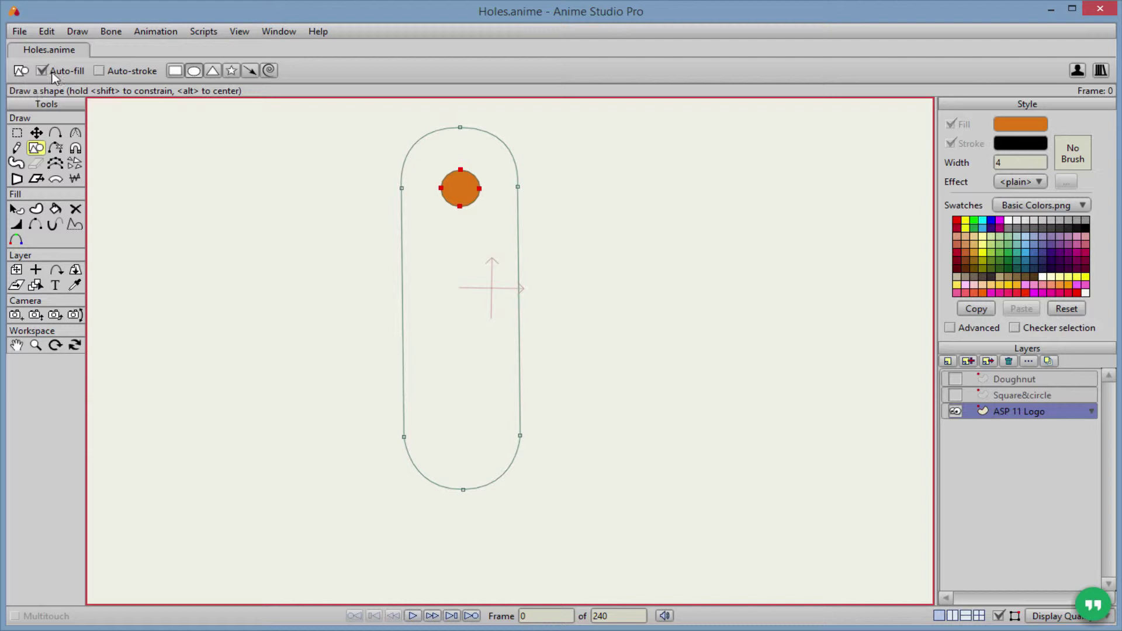
key("ctrl+z")
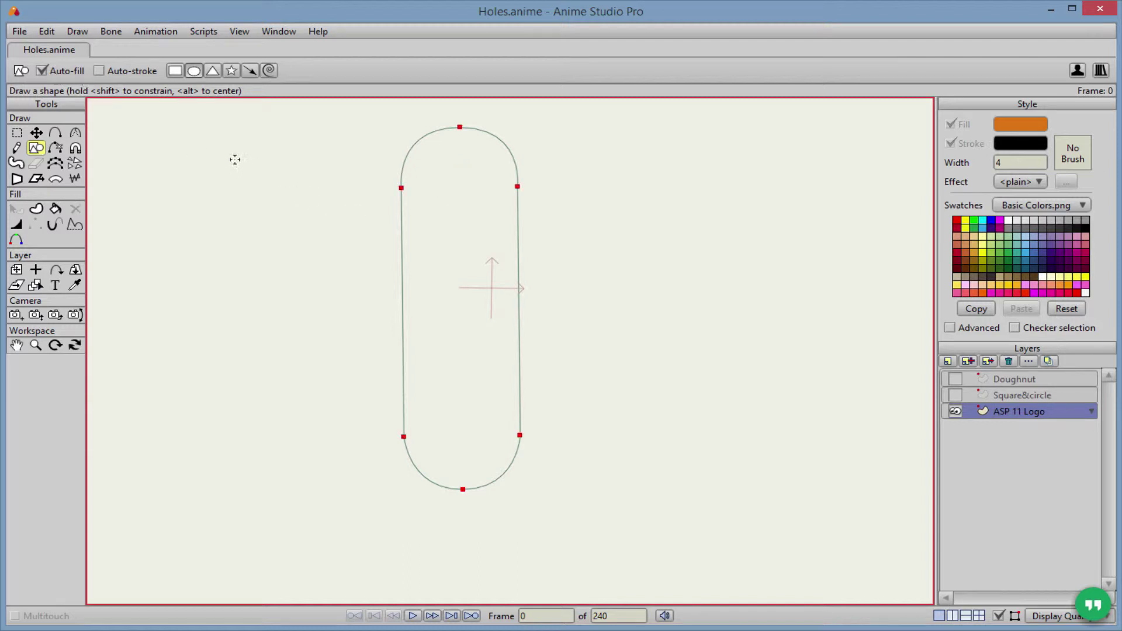
left_click(43, 70)
left_click_drag(449, 169, 470, 192)
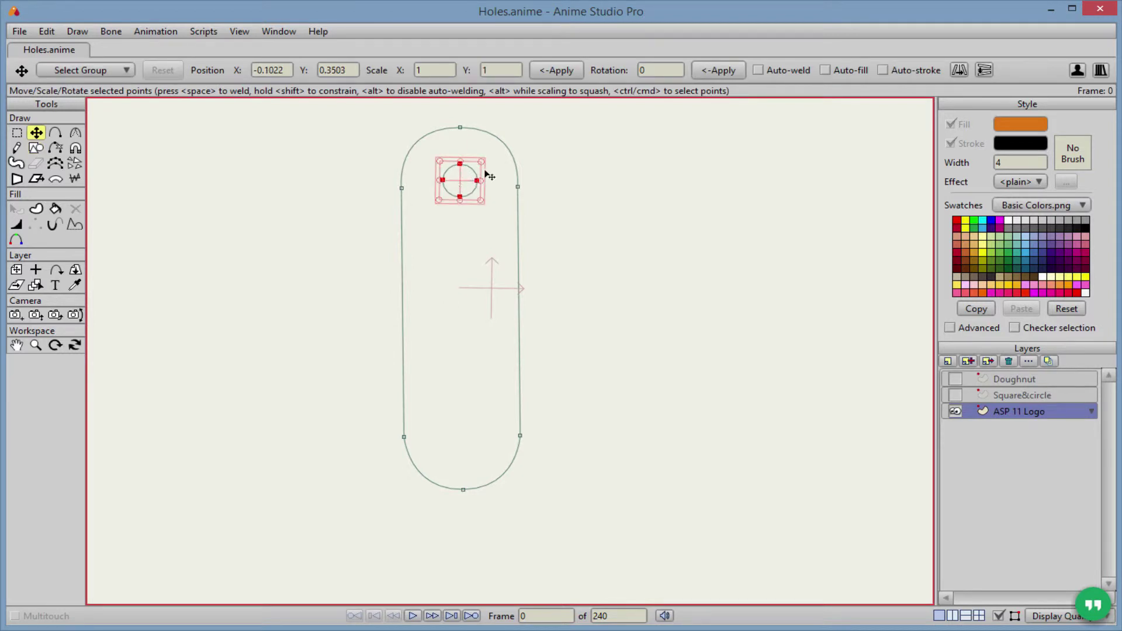
Combine the small circle and the bar's outline into one edge selection and create an orange fill with a hole.
scroll(490, 175, "up", 2)
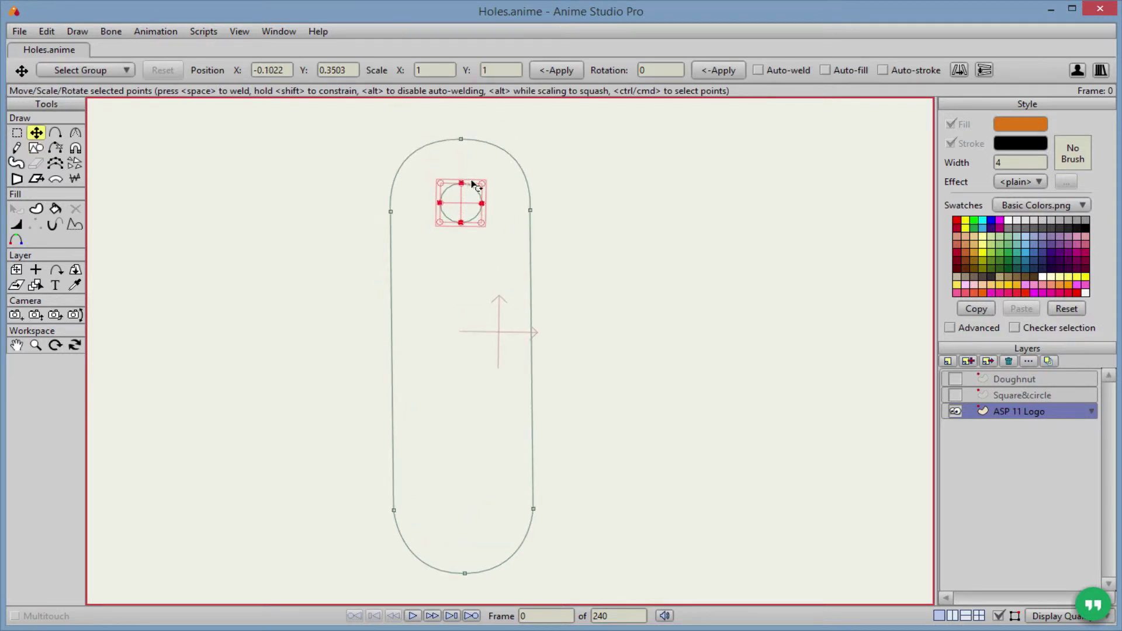
key("u")
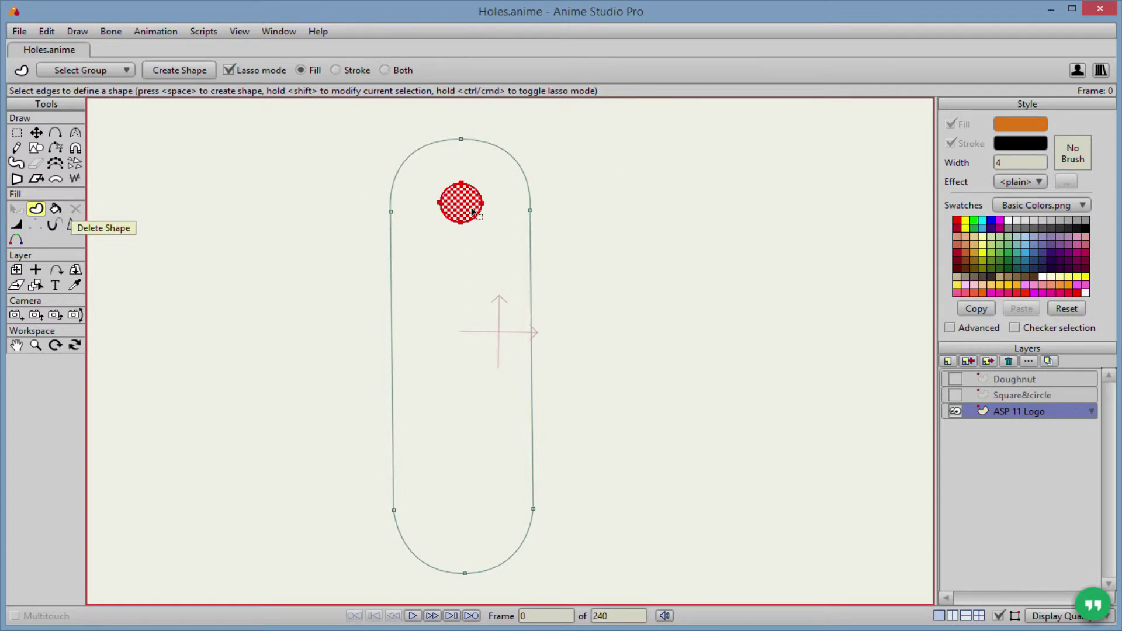
left_click(510, 158, "shift")
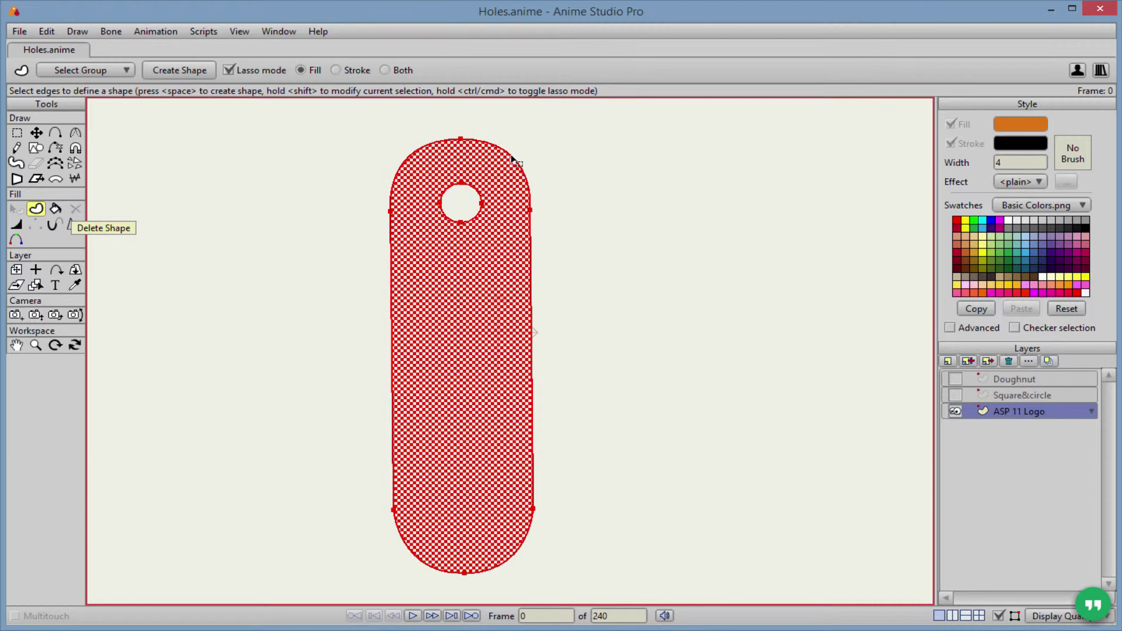
left_click(162, 73)
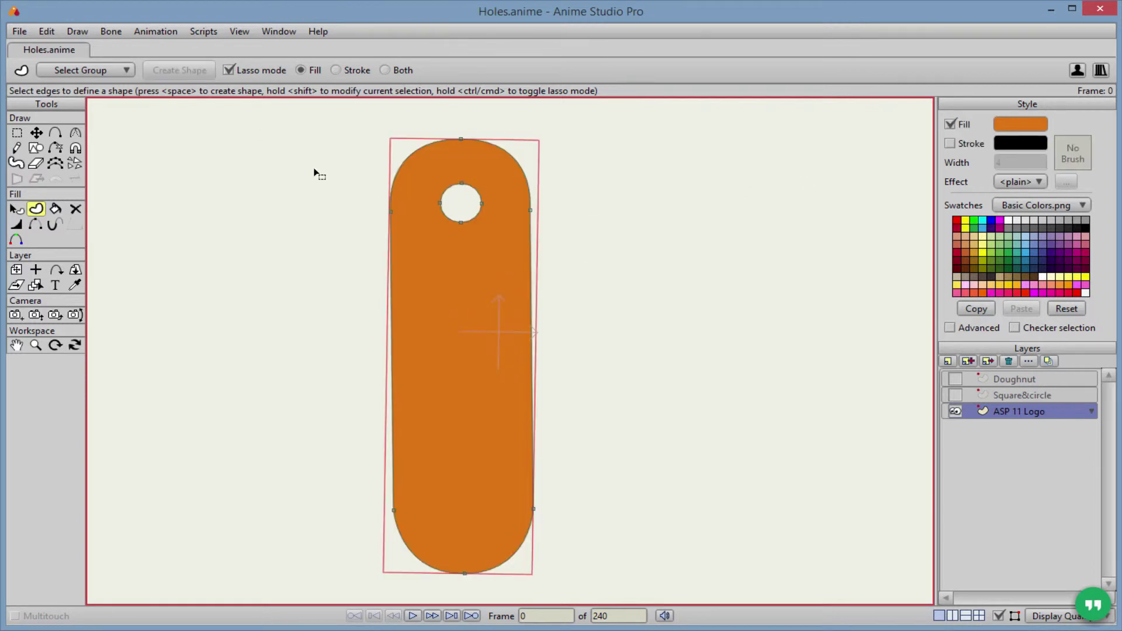
Duplicate the orange bar with its hole and place the copy beside the original, on its right.
scroll(483, 301, "down", 5)
scroll(464, 287, "up", 2)
scroll(463, 284, "down", 2)
scroll(466, 286, "up", 1)
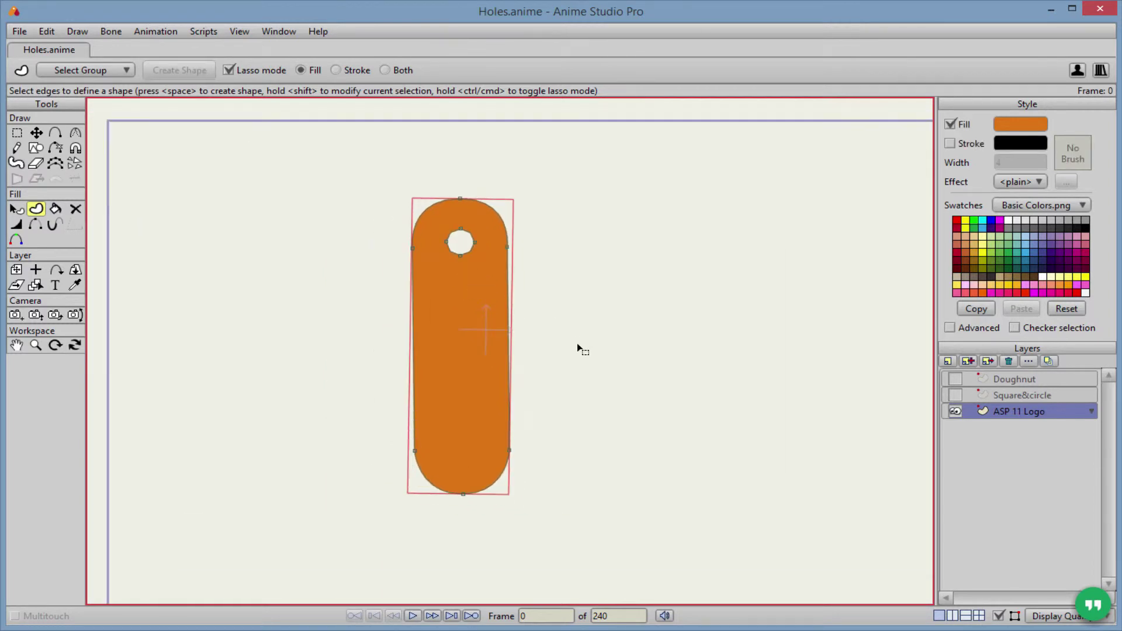
key("t")
key("ctrl+a")
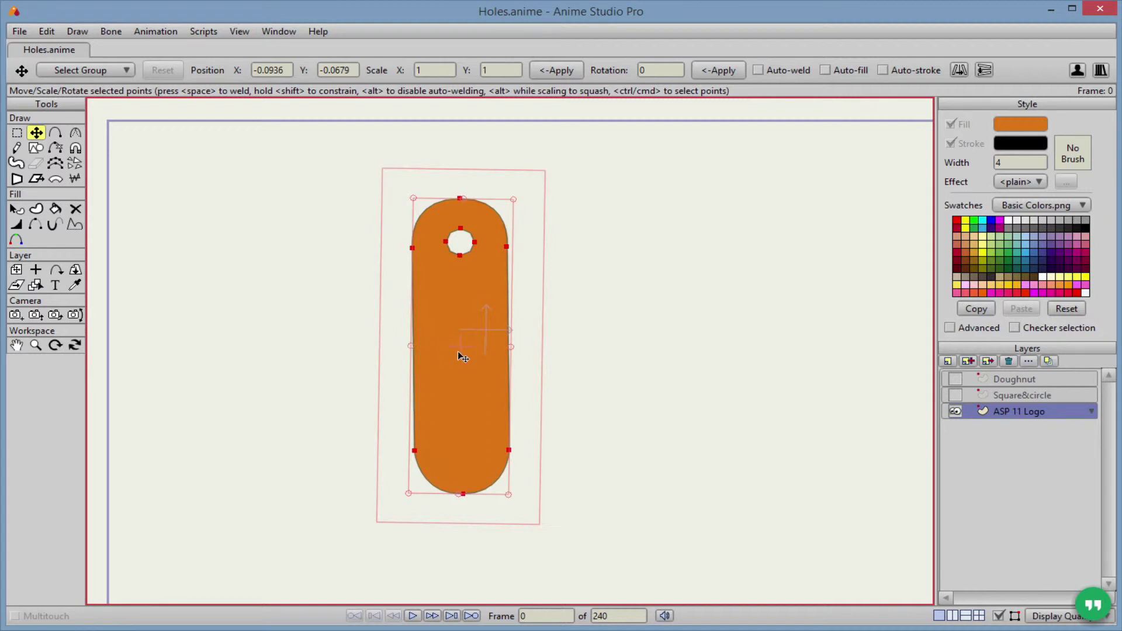
left_click_drag(460, 358, 587, 360)
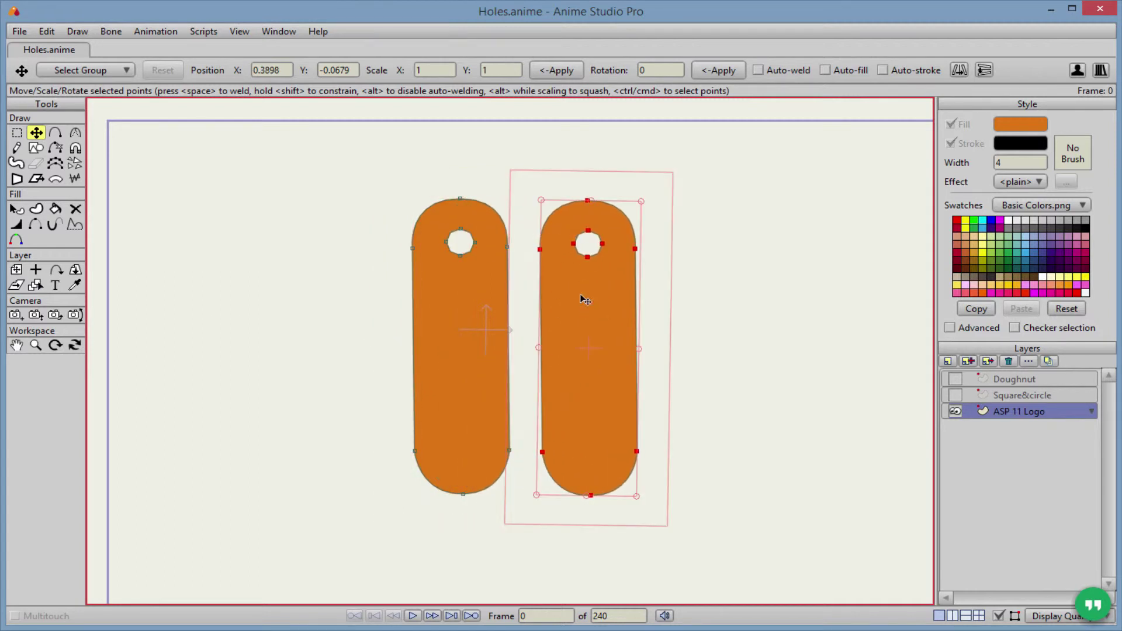
Select the duplicated bar's shape and set its fill colour to black.
key("q")
left_click(599, 312)
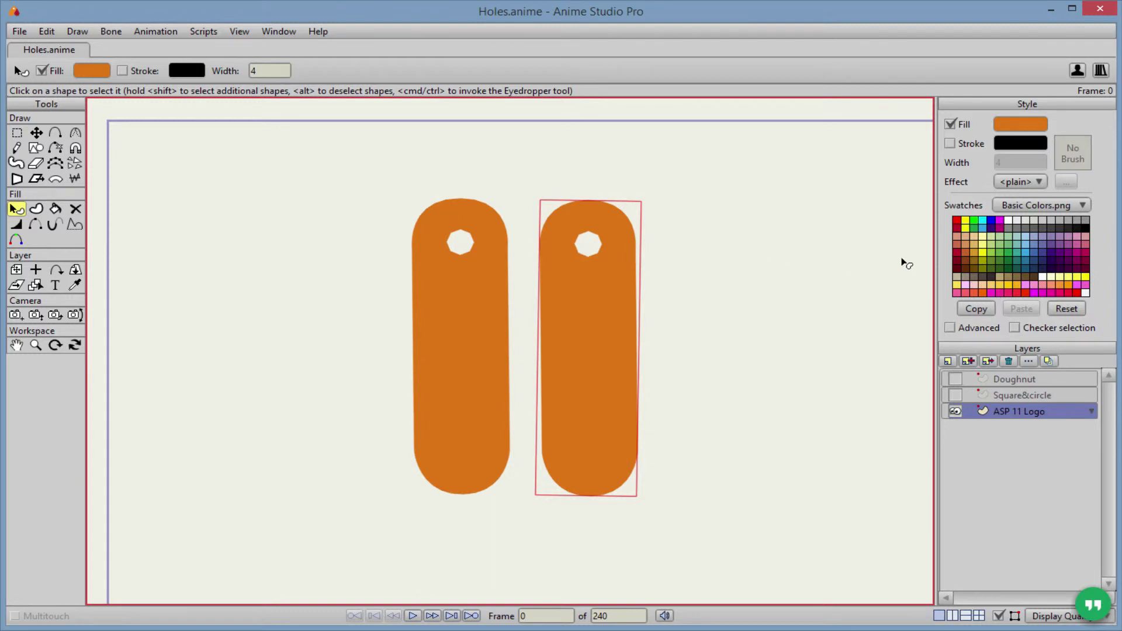
left_click(959, 253)
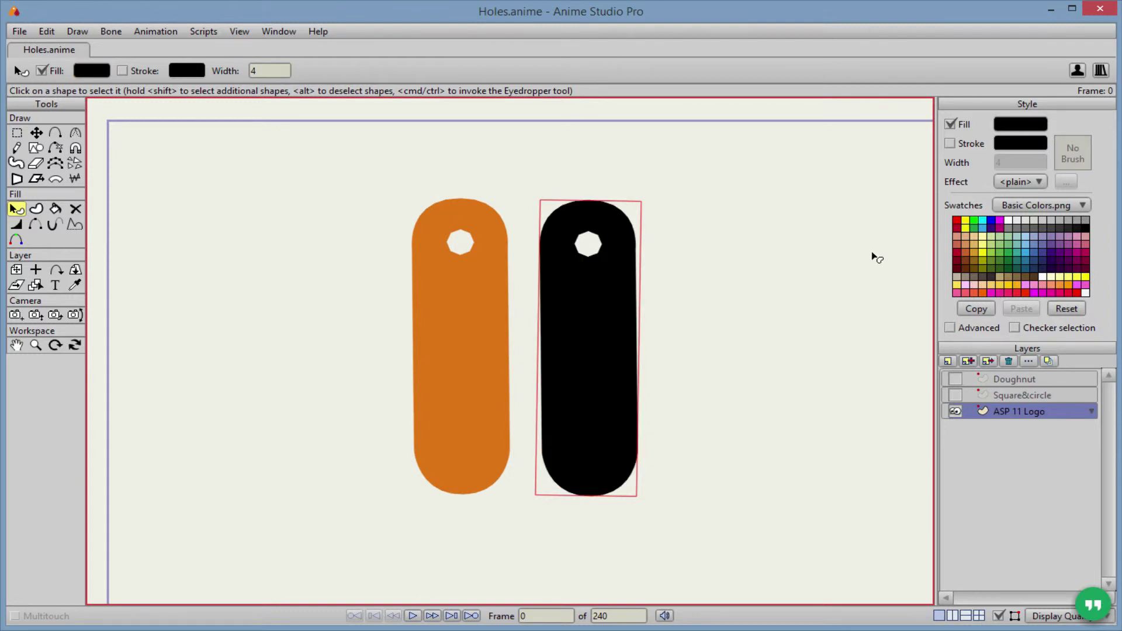
Set the duplicated bar's fill to dark red from the Basic Colors swatches and deselect the shape.
left_click(957, 252)
left_click(718, 303)
scroll(724, 300, "down", 5)
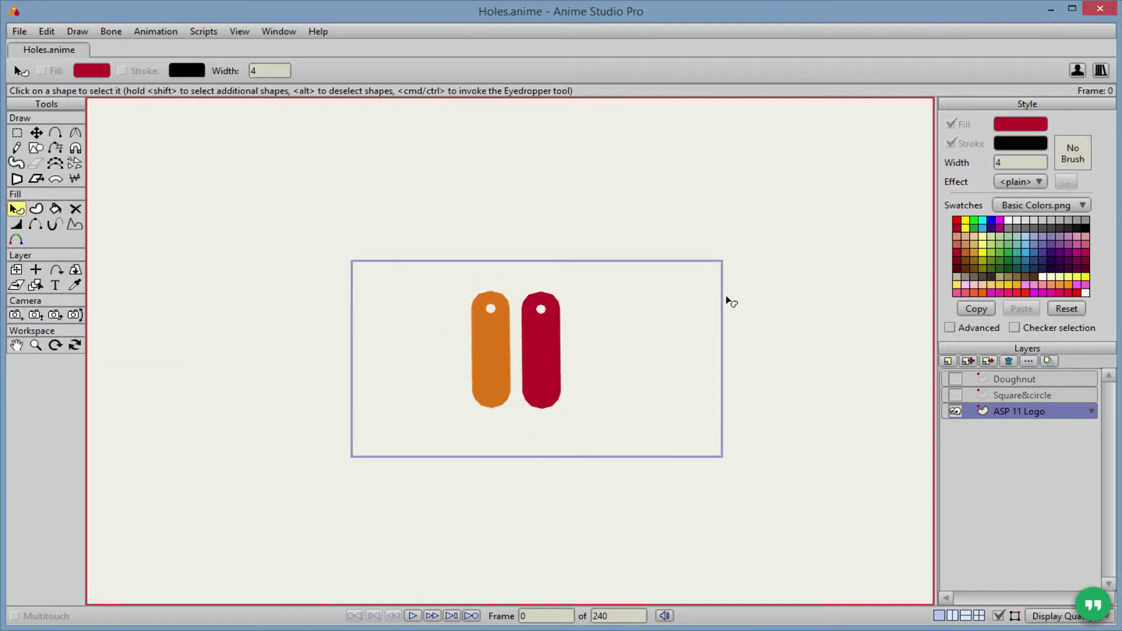
scroll(727, 299, "up", 5)
left_click_drag(722, 300, 702, 290)
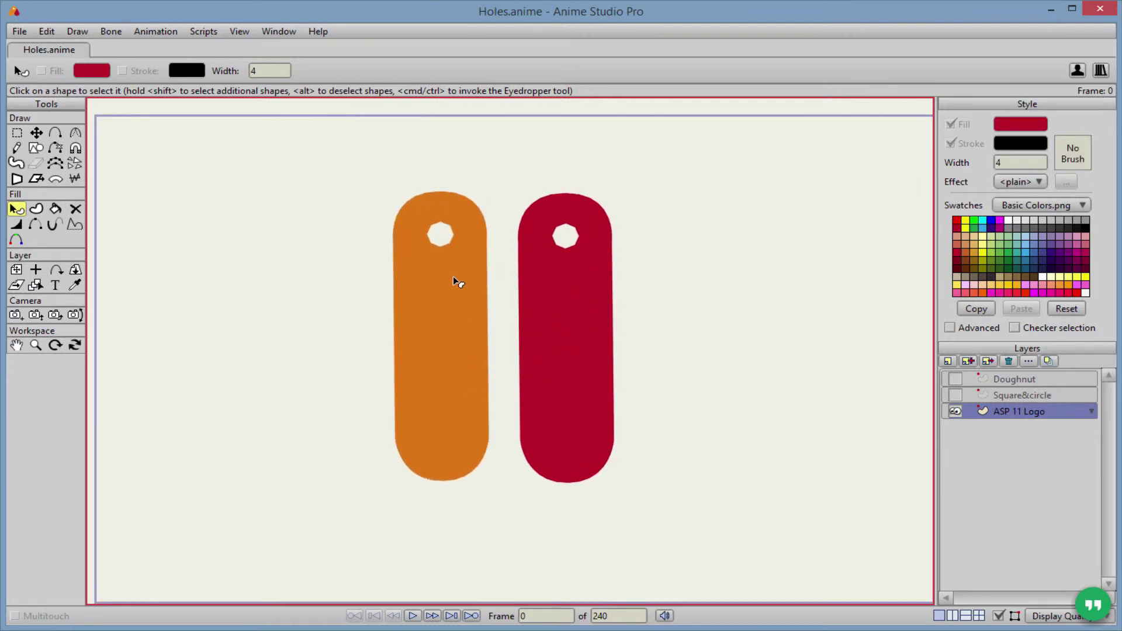
Tilt the orange and red bars in opposite directions to form an A and move the orange bar so the holes overlap.
scroll(623, 264, "down", 1)
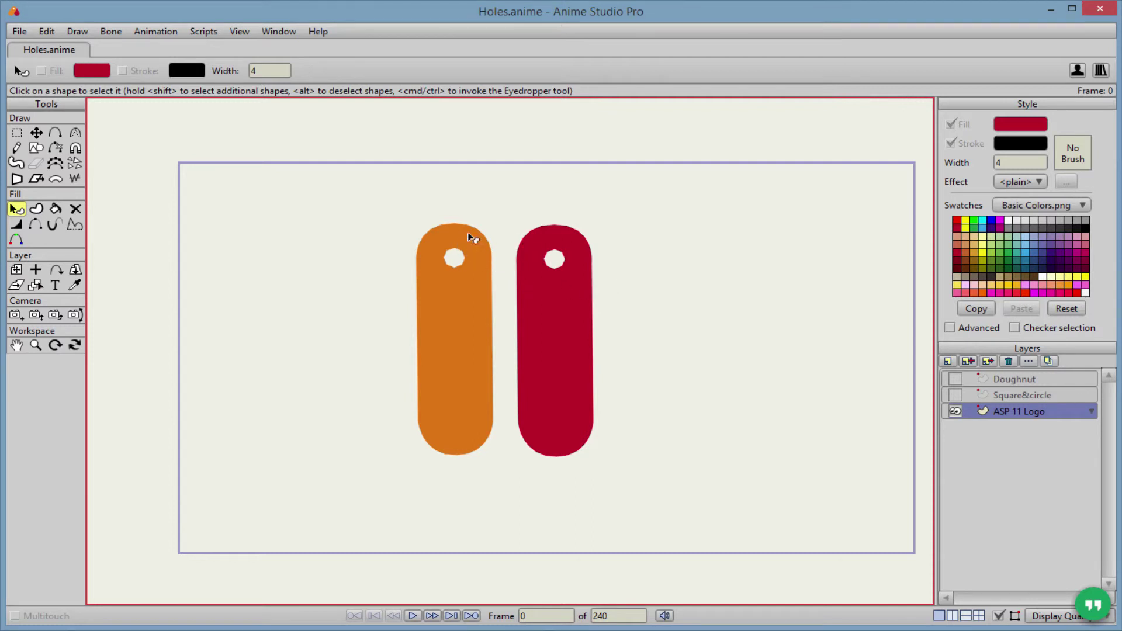
scroll(549, 269, "down", 2)
scroll(574, 283, "up", 3)
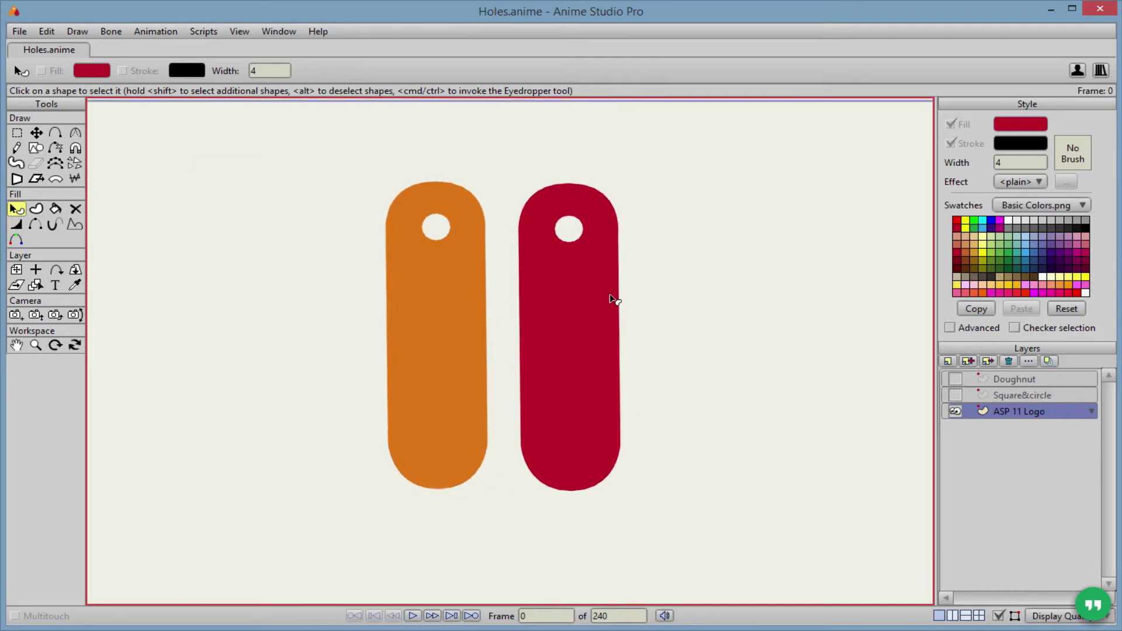
key("t")
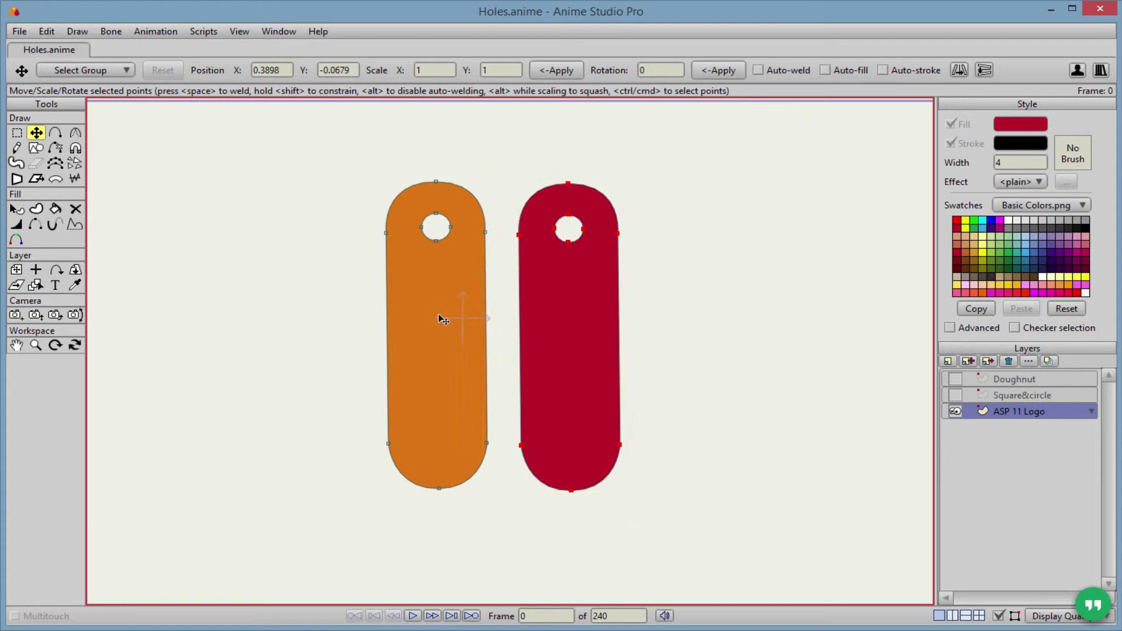
key("q")
left_click(449, 317)
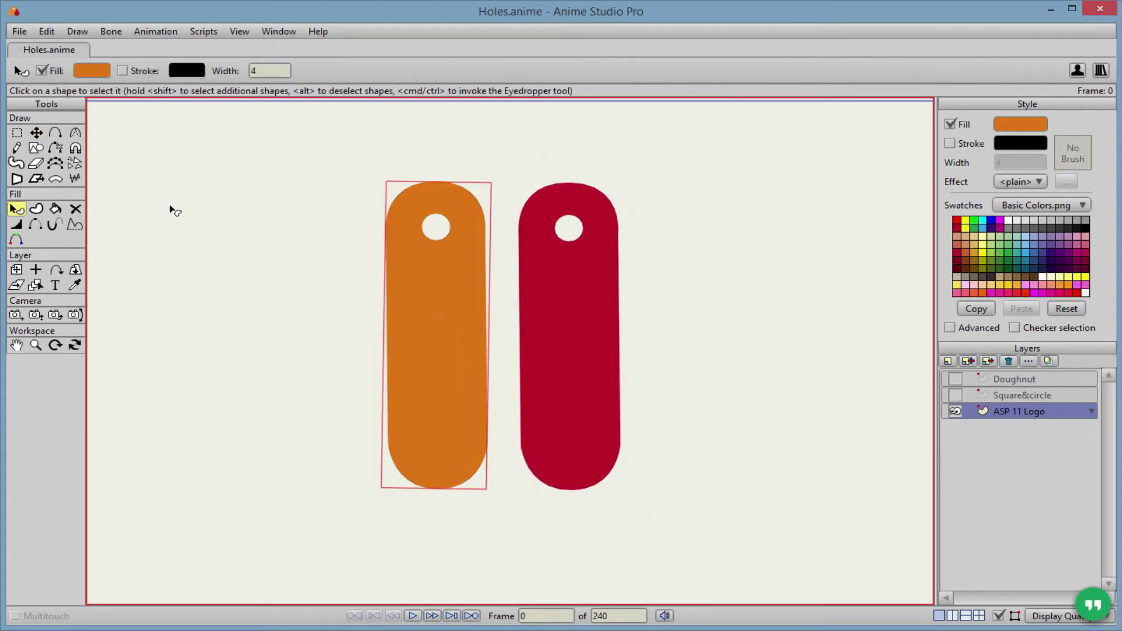
key("t")
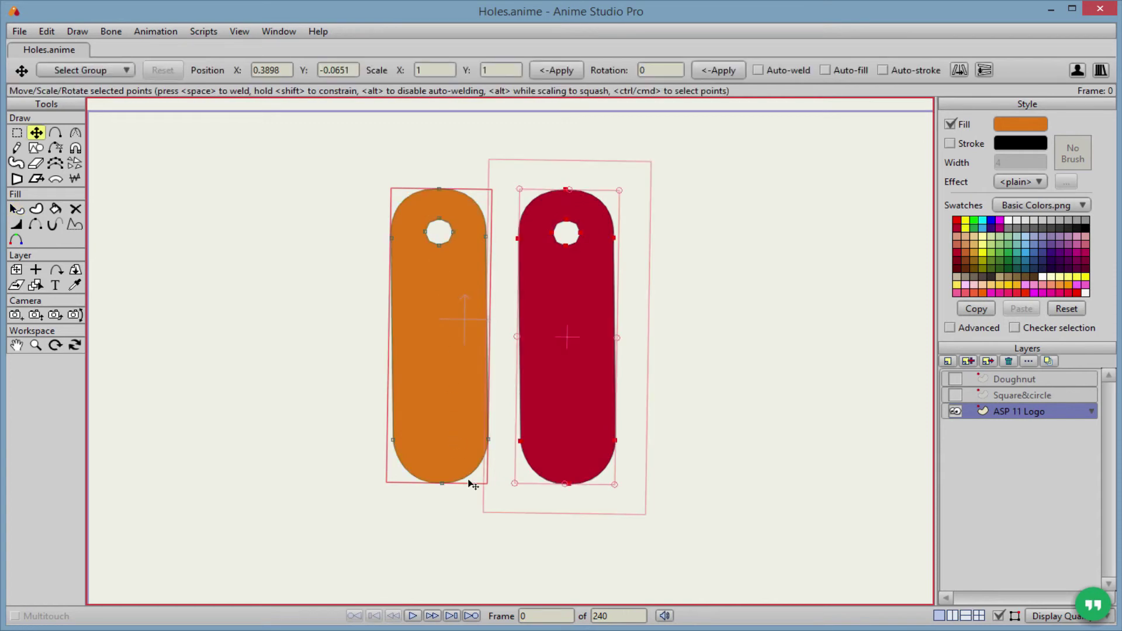
left_click_drag(486, 487, 426, 493)
left_click(431, 356)
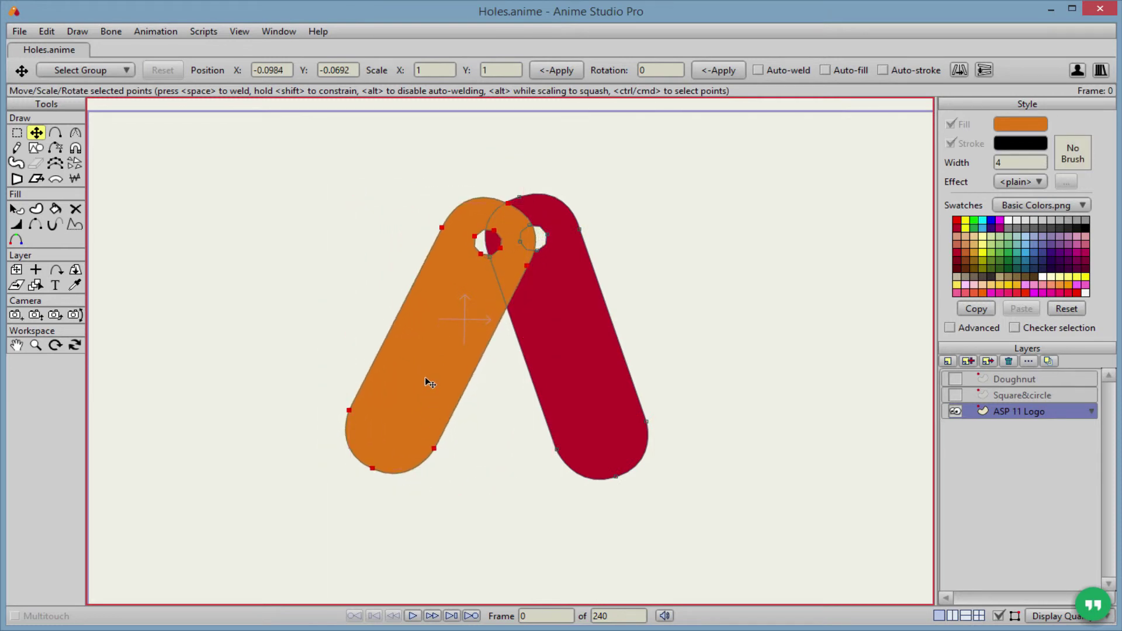
left_click_drag(426, 376, 472, 380)
Rotate the red bar slightly outward, nudge it so its hole lines up with the orange bar's hole, and deselect its points.
left_click(617, 434)
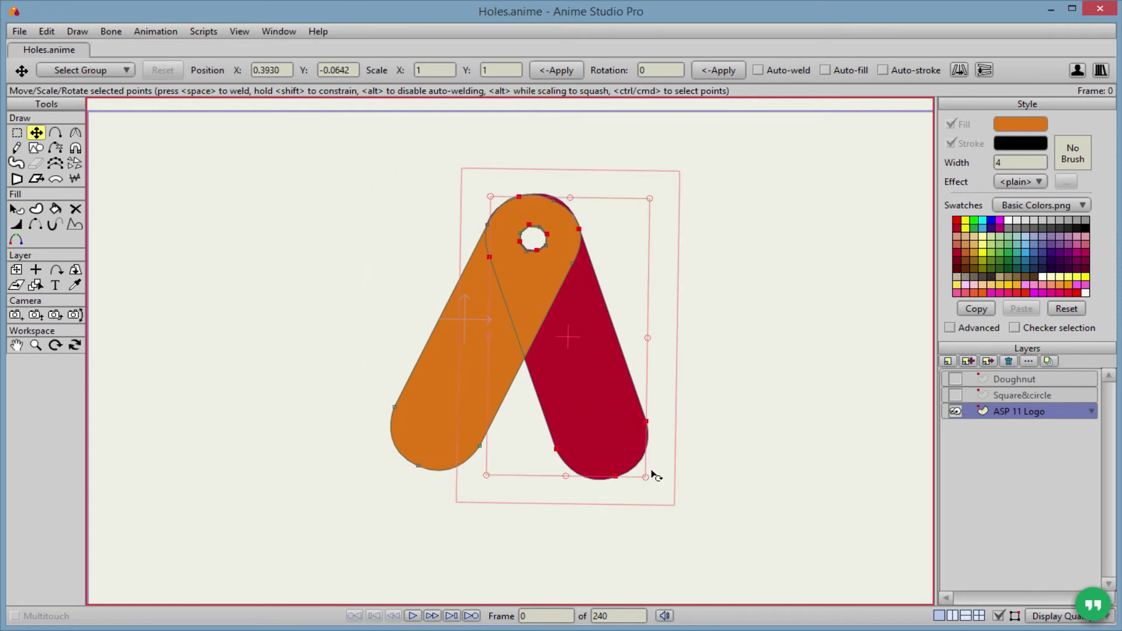
left_click_drag(651, 471, 655, 467)
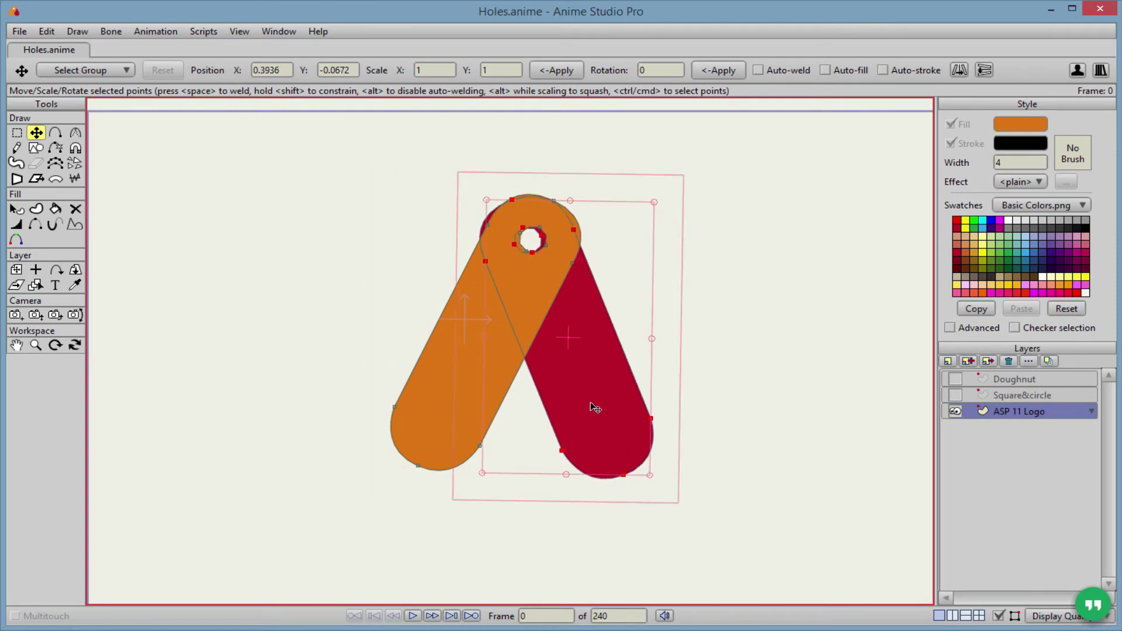
left_click_drag(591, 405, 597, 405)
key("Return")
Render the current frame, inspect the overlapping holes up close and close the render.
scroll(719, 345, "down", 4)
key("ctrl+r")
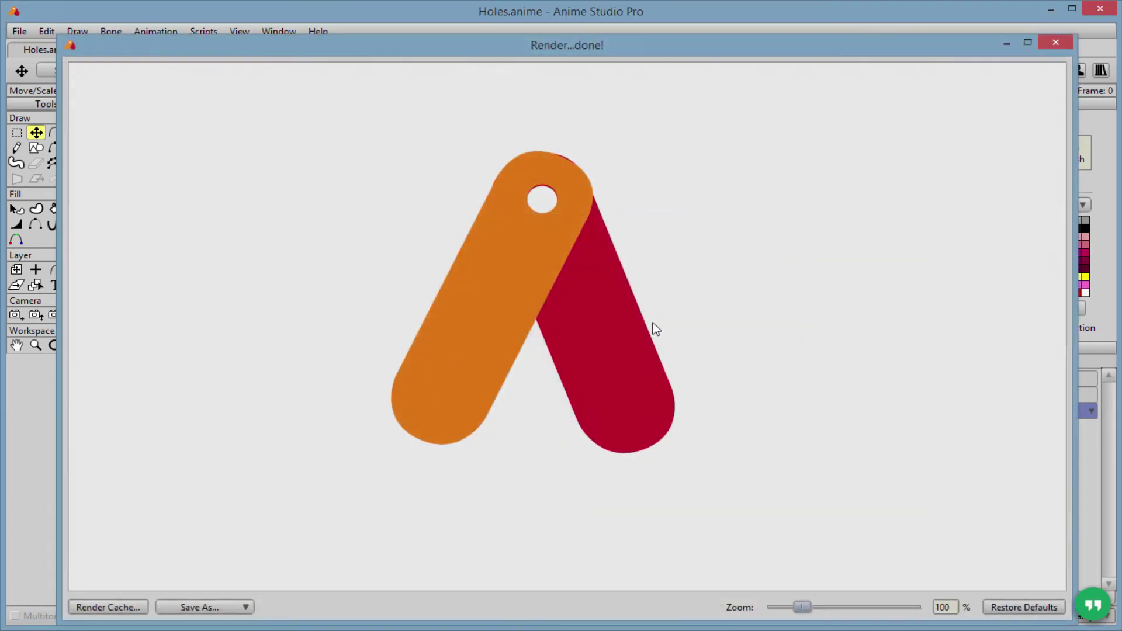
scroll(525, 181, "up", 5)
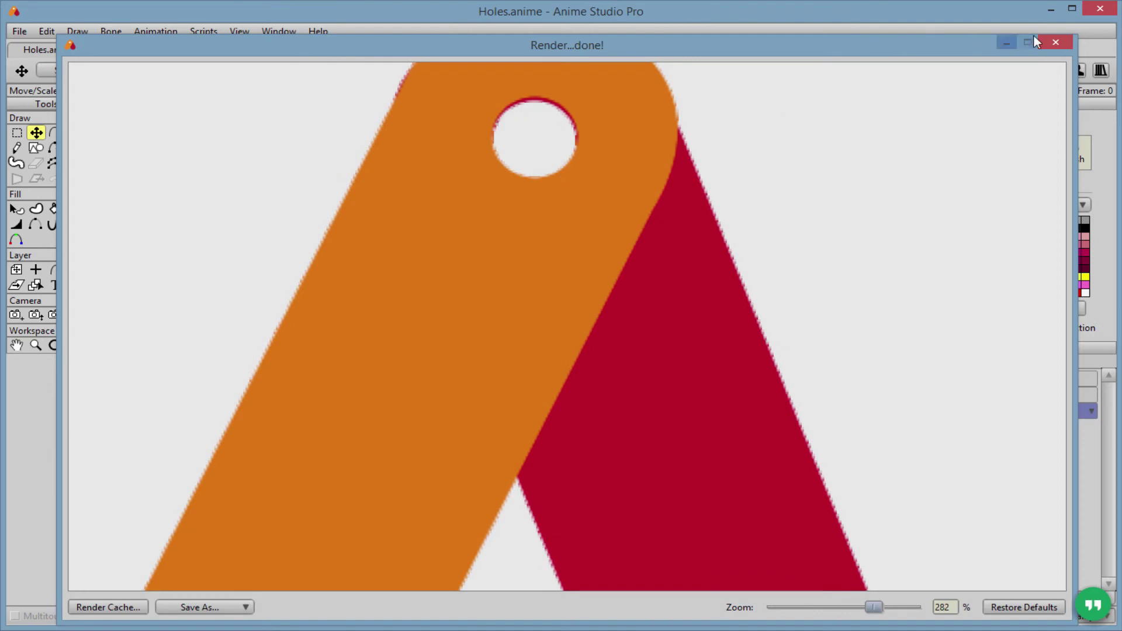
left_click(1056, 42)
Make the Square&circle layer visible and place it beneath the ASP 11 Logo layer.
scroll(561, 263, "up", 2)
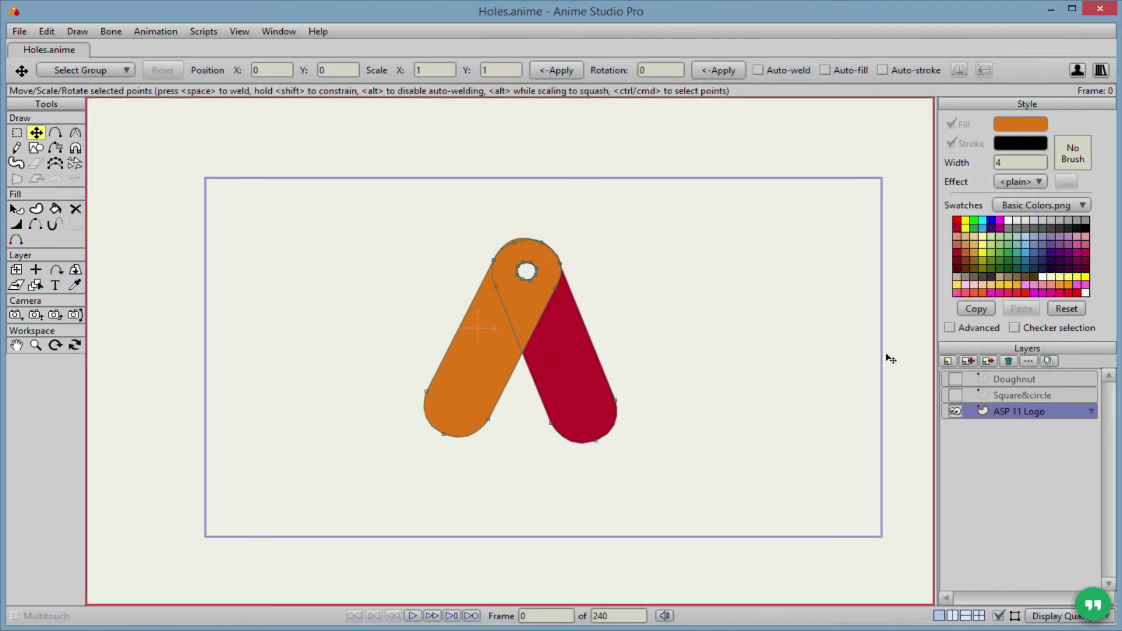
left_click(955, 395)
scroll(613, 395, "up", 2)
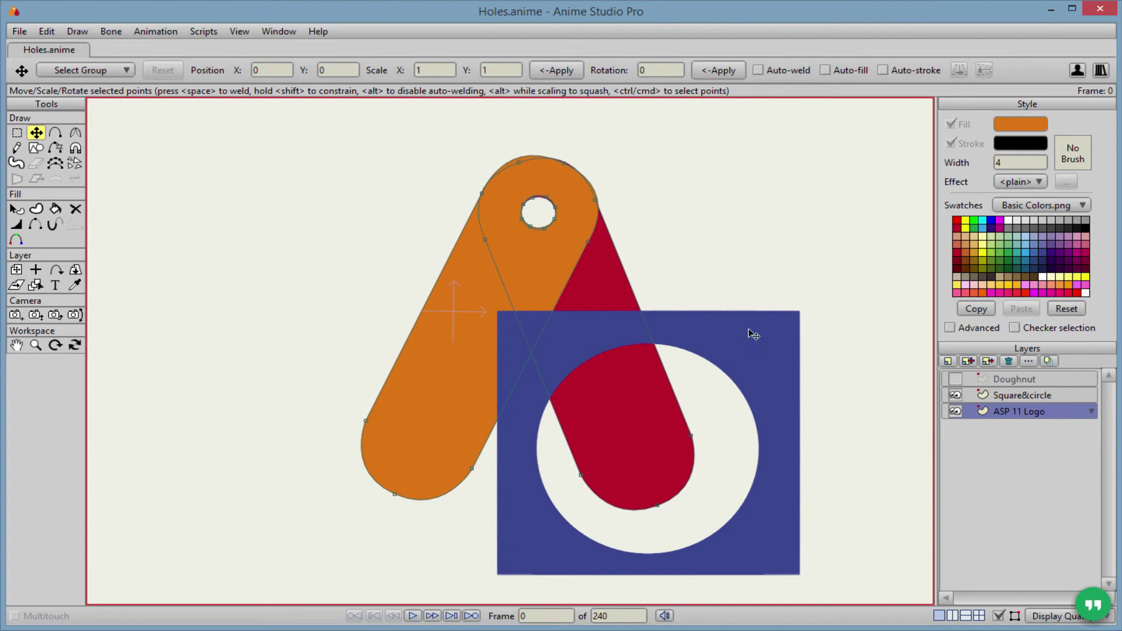
left_click_drag(1017, 396, 1005, 470)
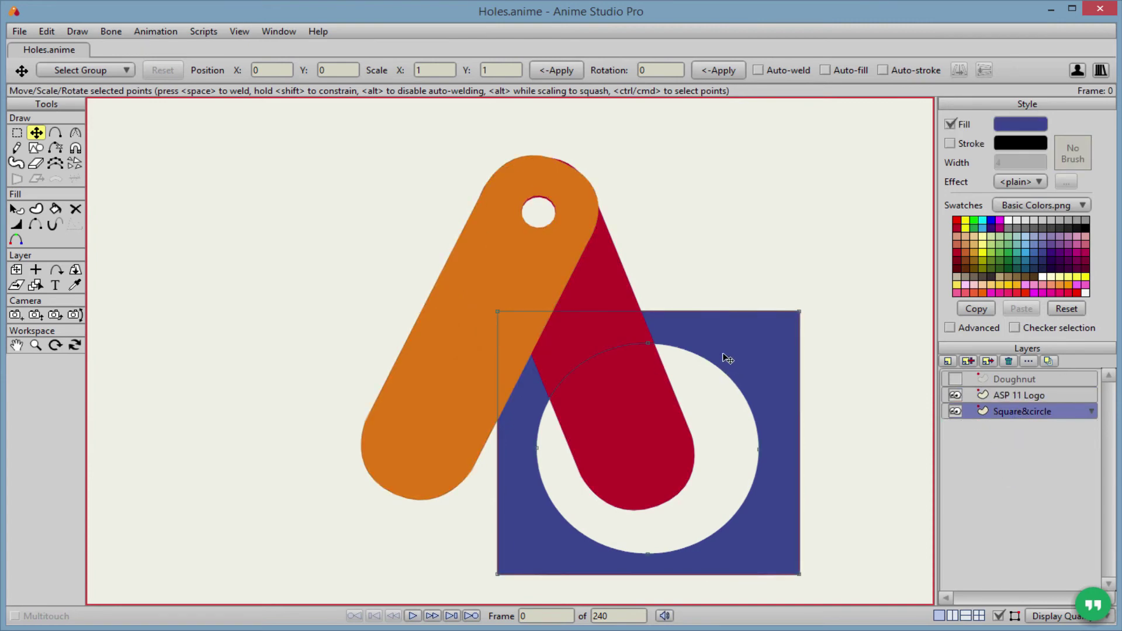
Select all points of the blue square with its circular hole and move it up behind the A-shaped logo.
key("ctrl+a")
left_click_drag(727, 345, 683, 245)
scroll(725, 271, "down", 5)
scroll(684, 266, "up", 1)
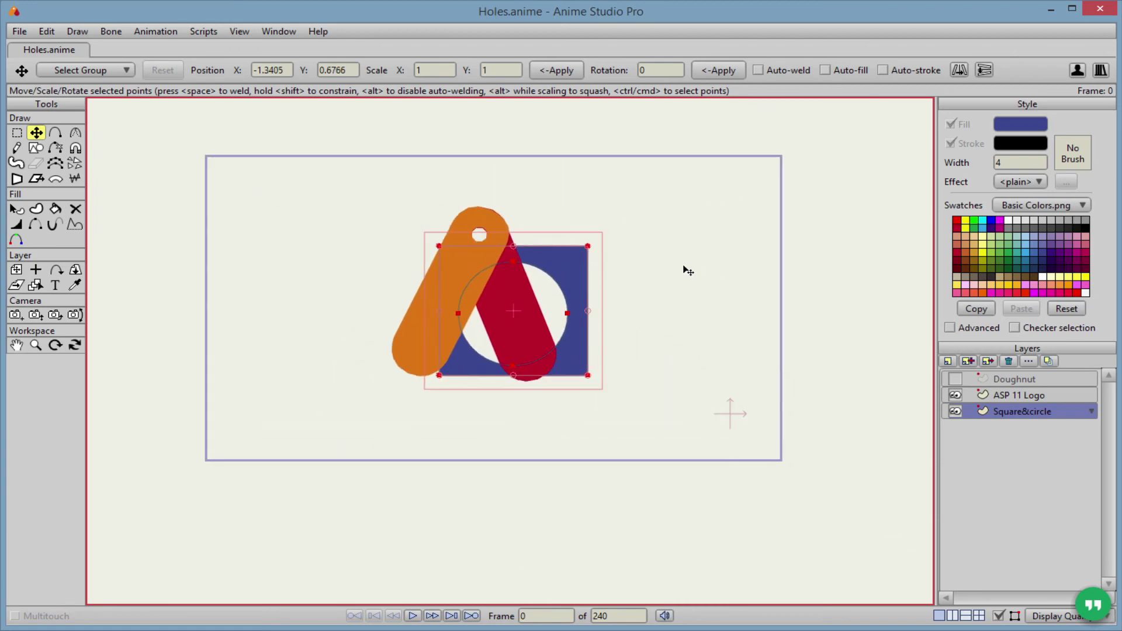
scroll(678, 280, "up", 2)
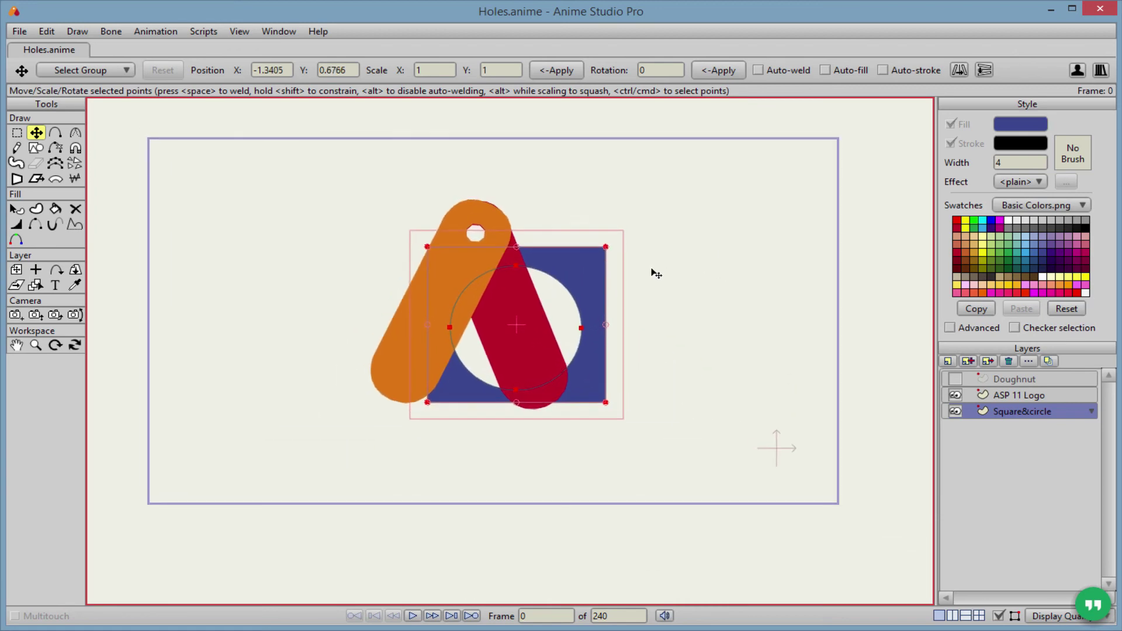